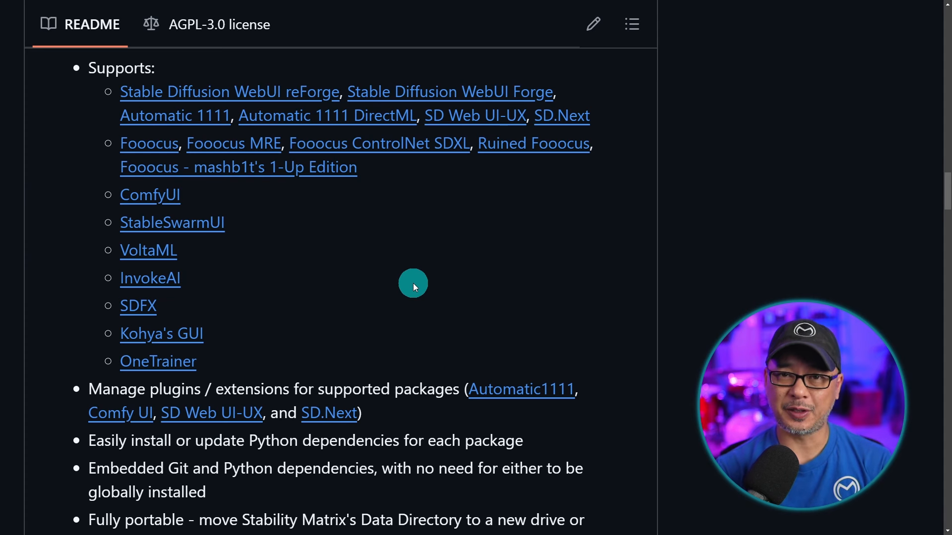
Download the Windows 10, 11 build of Stability Matrix from the project README.
scroll(694, 232, "up", 6)
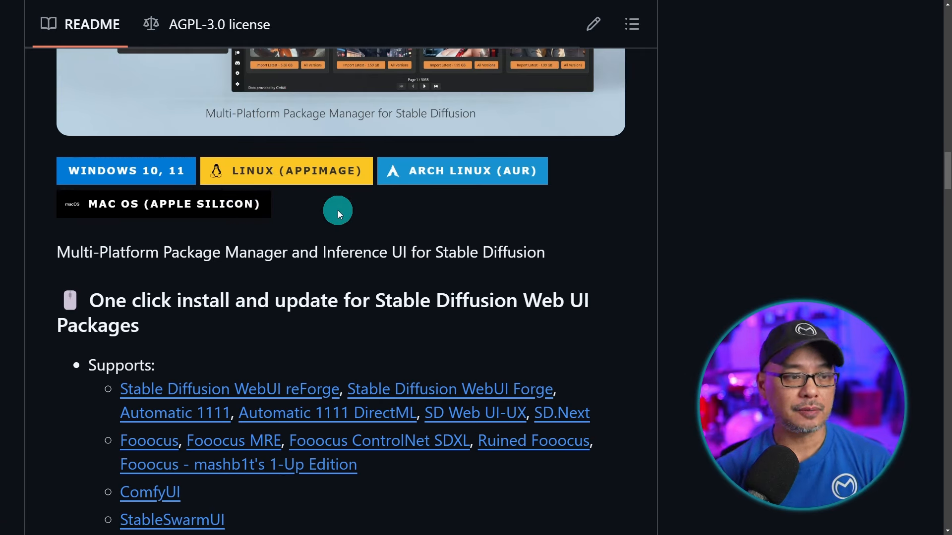
left_click(163, 176)
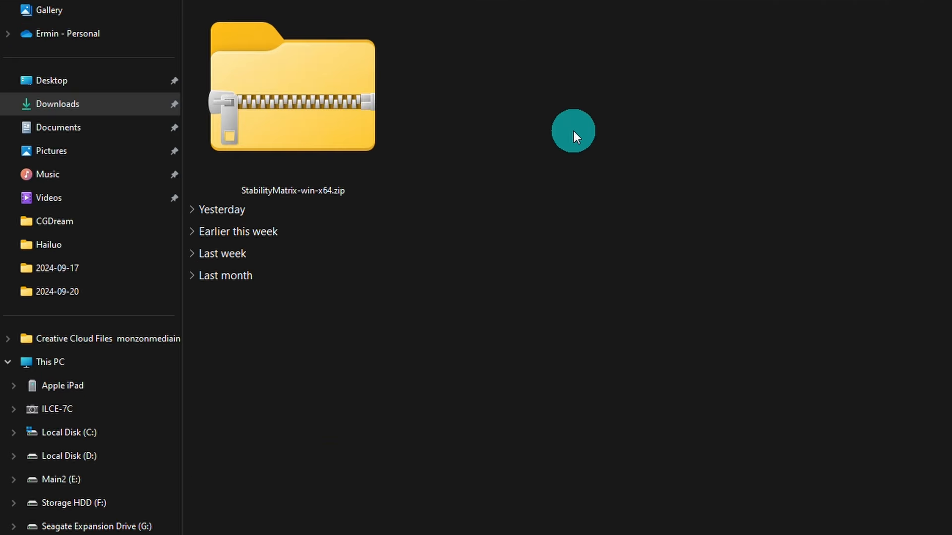
Extract StabilityMatrix-win-x64.zip into the root of Local Disk (D:).
right_click(315, 89)
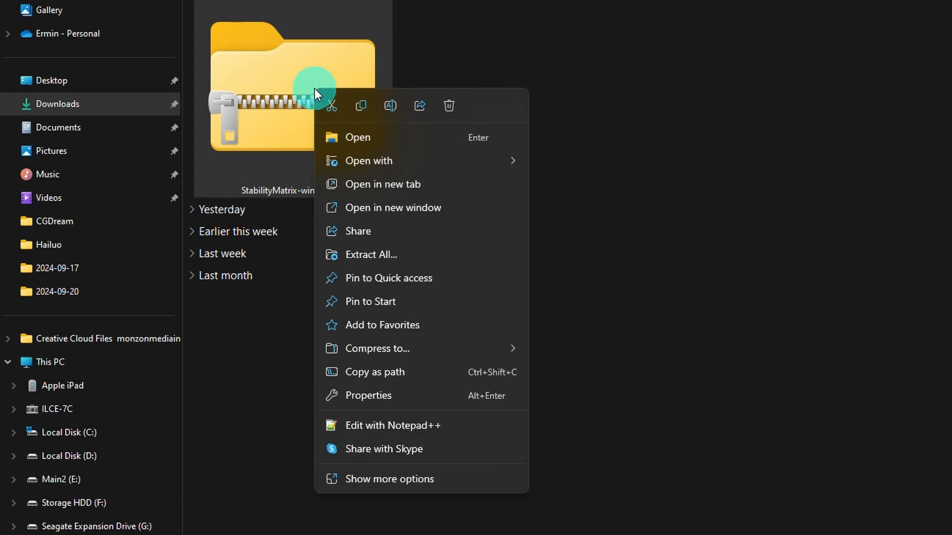
left_click(399, 248)
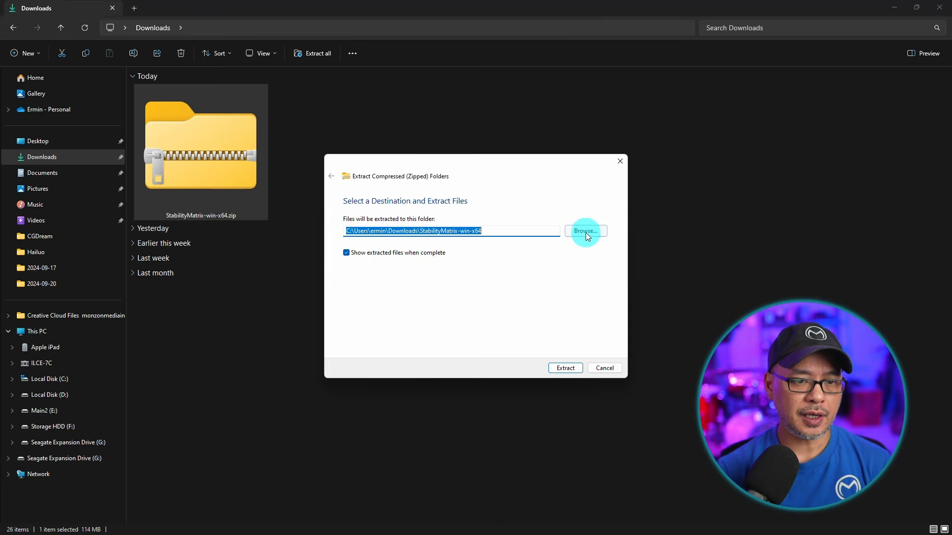
left_click(582, 232)
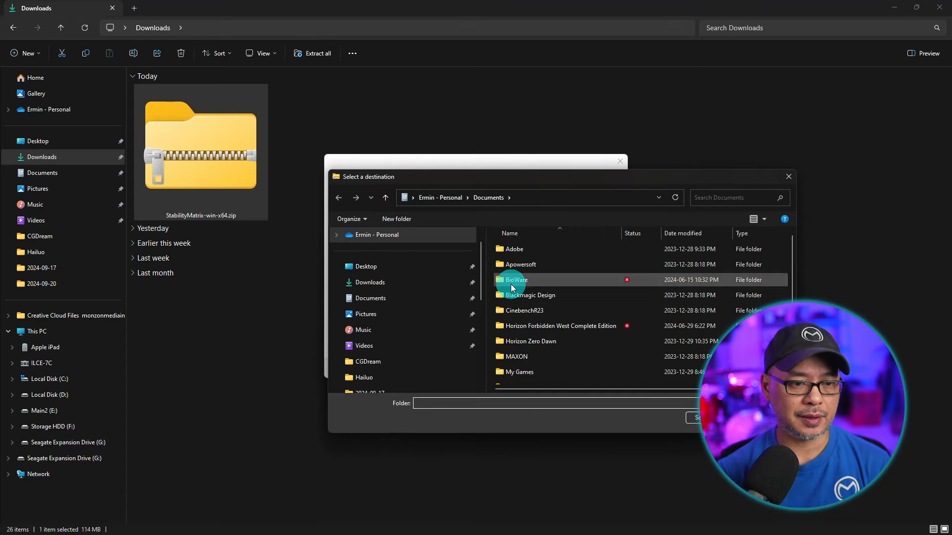
scroll(425, 316, "down", 5)
left_click(418, 299)
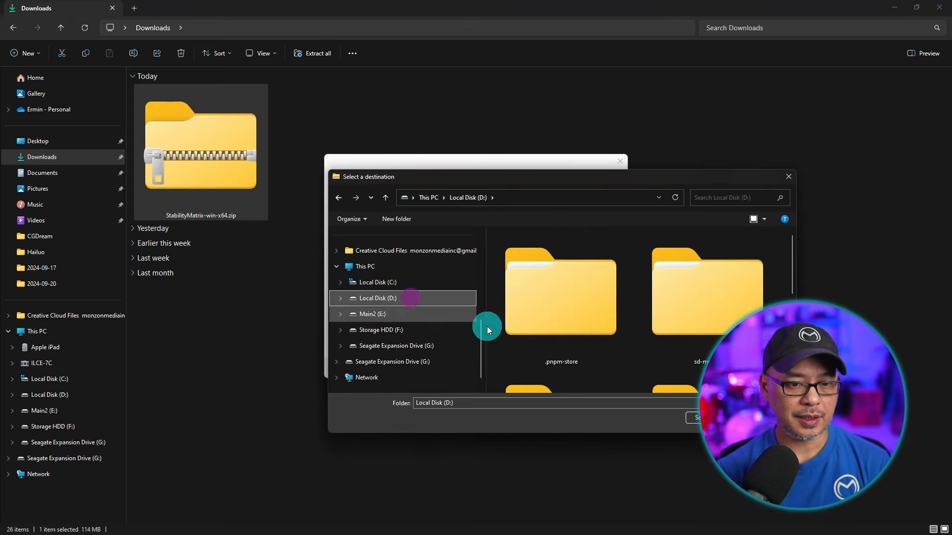
left_click(710, 417)
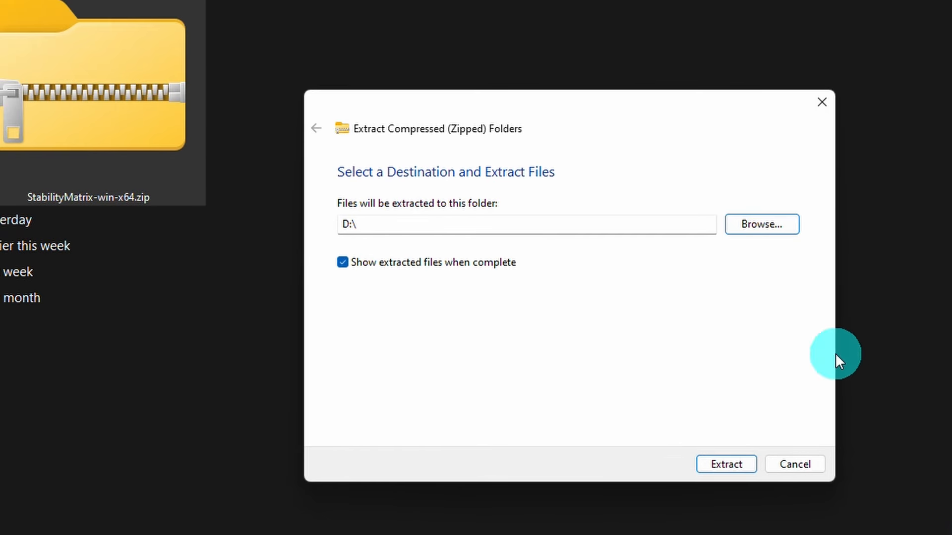
left_click(727, 462)
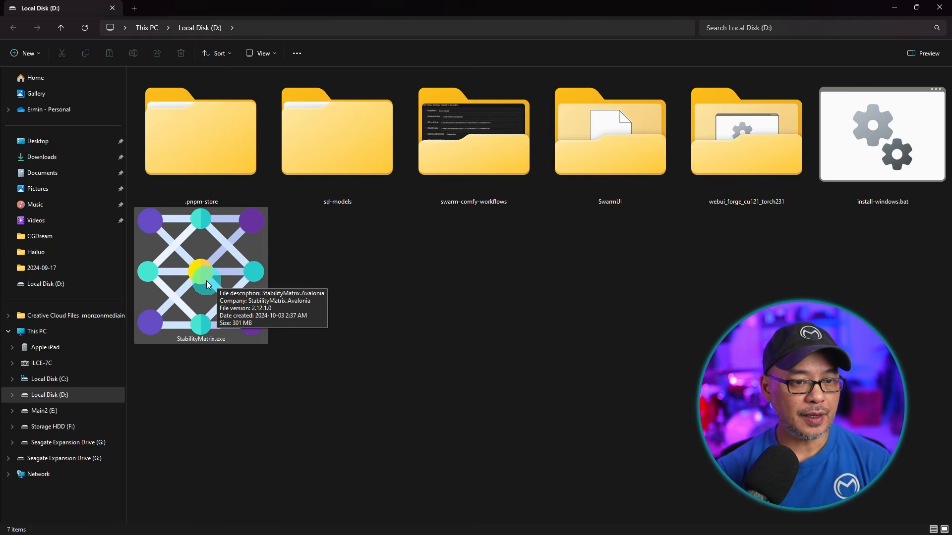
Launch StabilityMatrix.exe, allowing it to run past the SmartScreen protection warning.
double_click(206, 278)
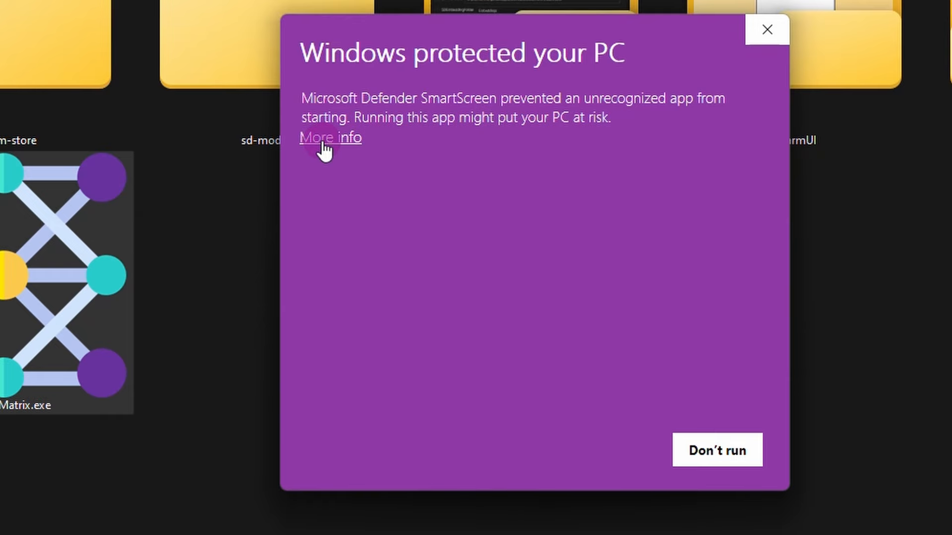
left_click(323, 146)
left_click(602, 450)
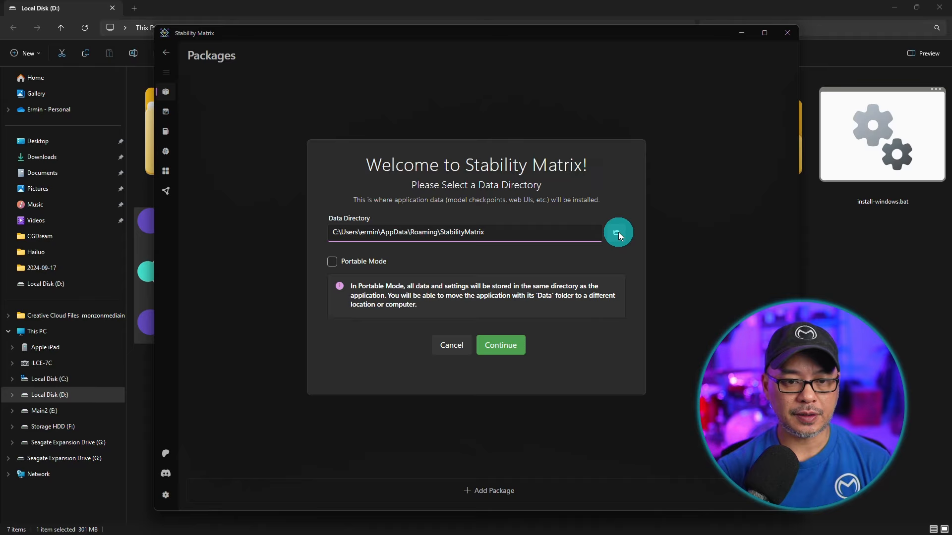
Choose Local Disk (D:) as the data directory, enable Portable Mode, and continue.
left_click(617, 232)
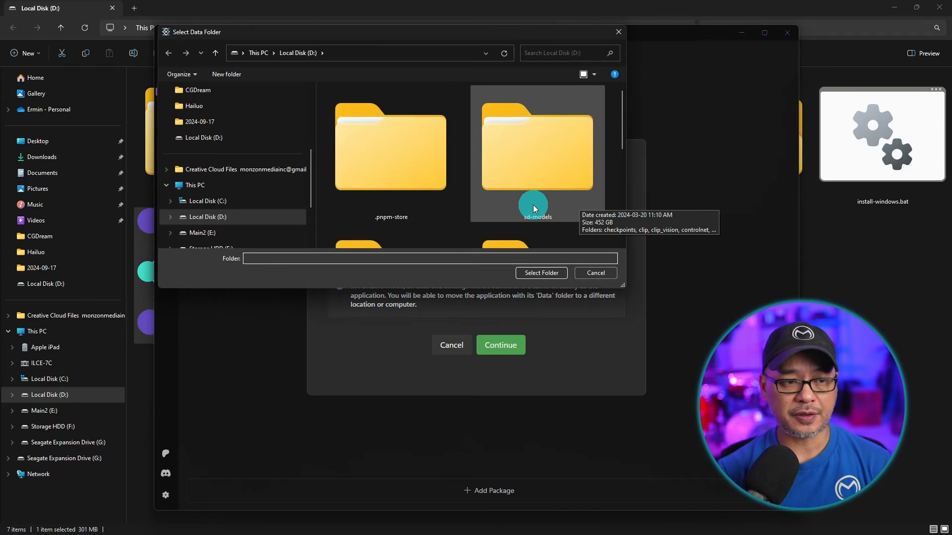
left_click(237, 217)
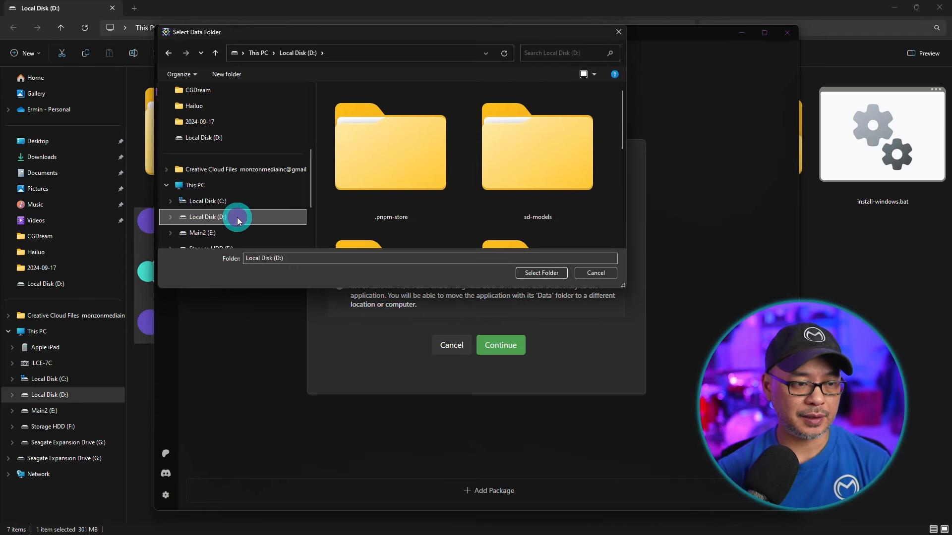
left_click(541, 273)
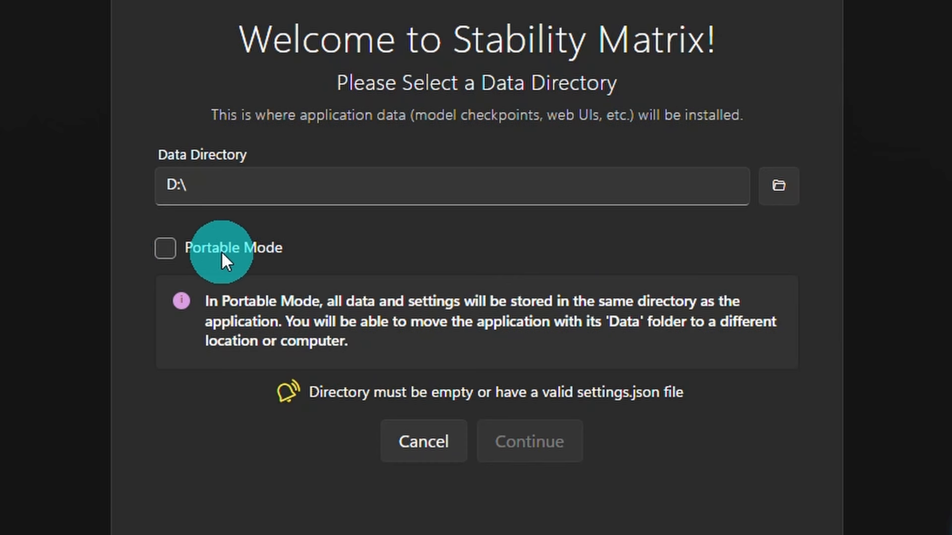
left_click(164, 249)
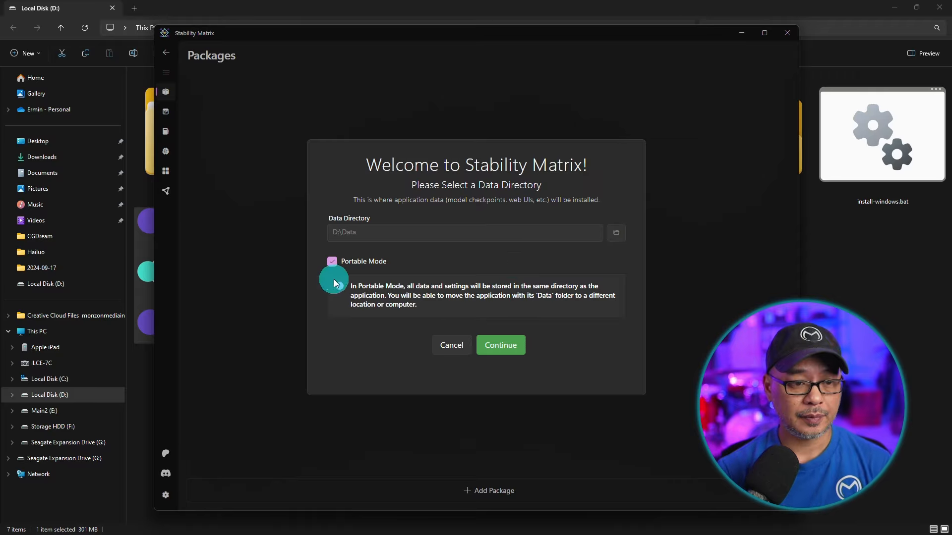
left_click(509, 348)
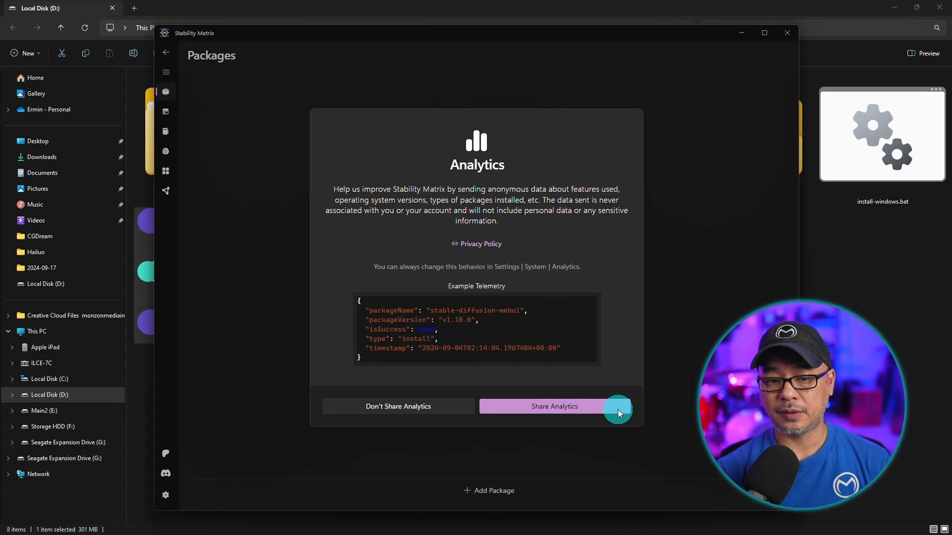
Decline sharing analytics and skip the first-time interface setup.
left_click(368, 408)
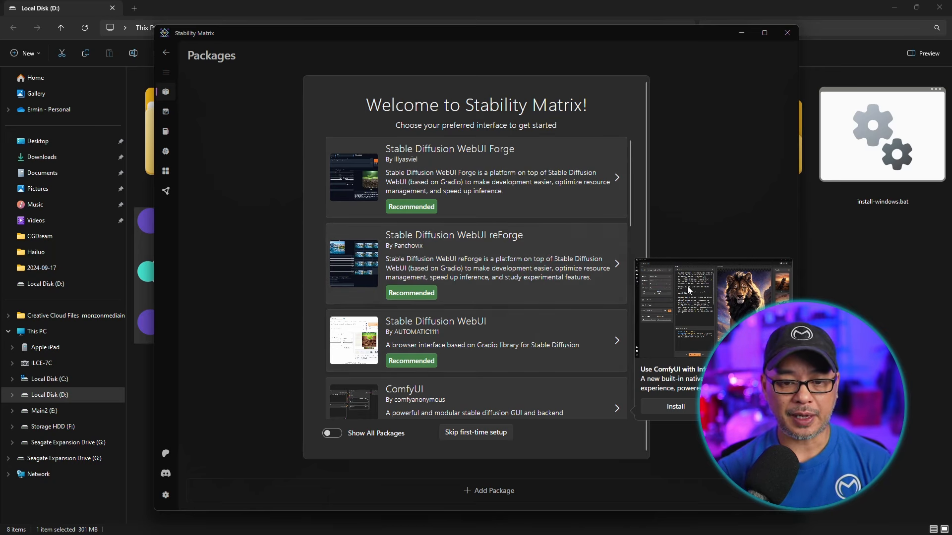
left_click(752, 406)
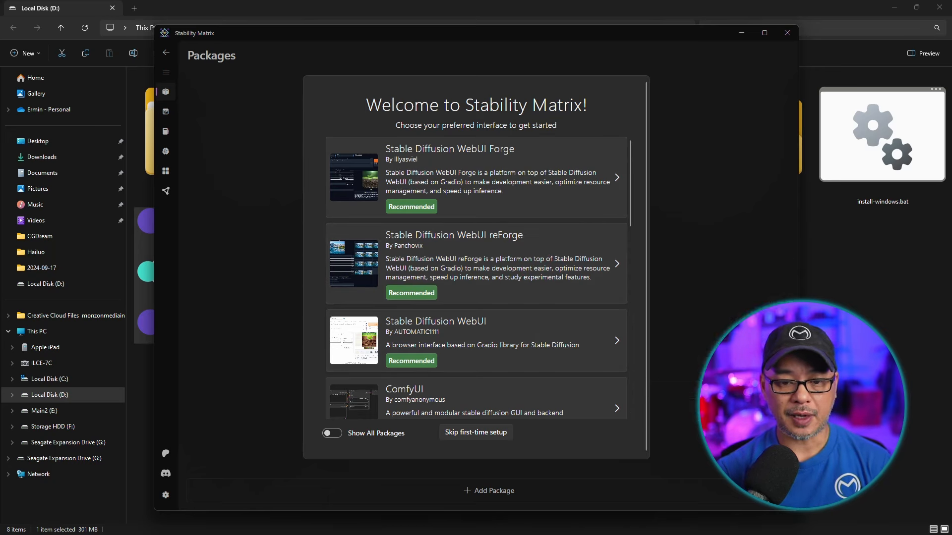
left_click(478, 433)
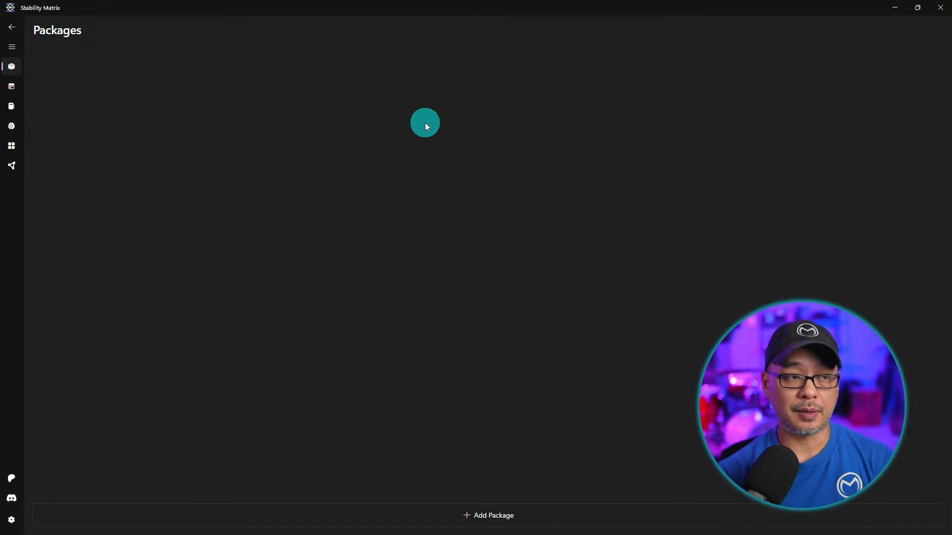
Add the InvokeAI package at version v5.0.2, start its installation, and hide the progress dialog.
left_click(11, 48)
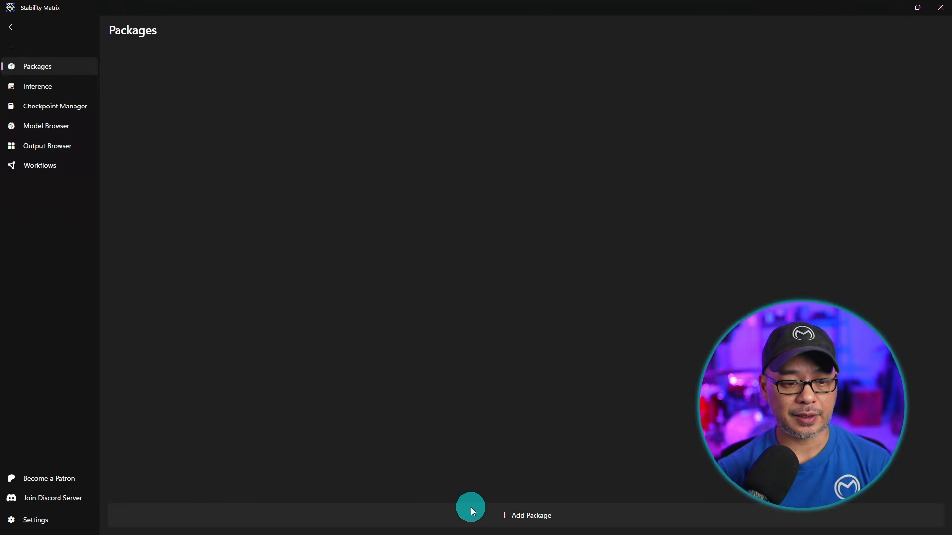
left_click(453, 517)
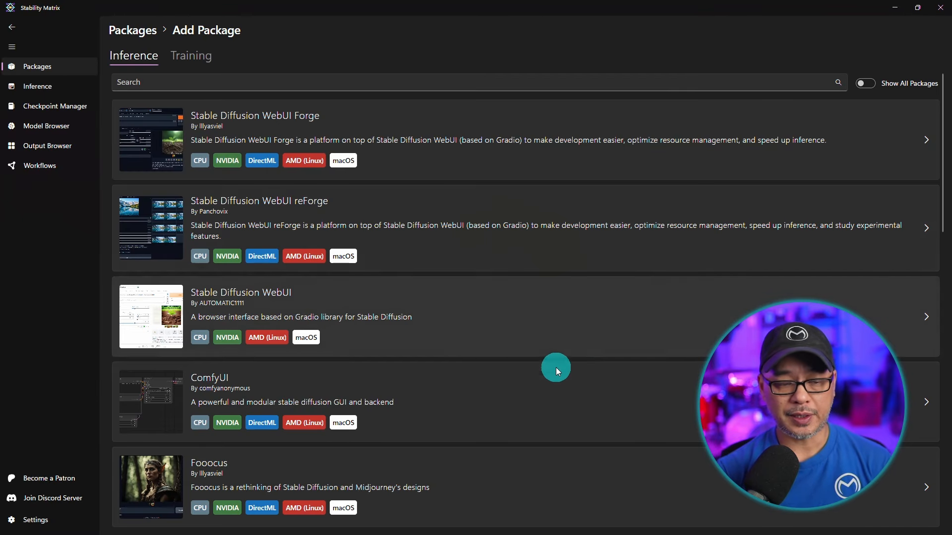
scroll(553, 369, "down", 3)
scroll(549, 371, "up", 3)
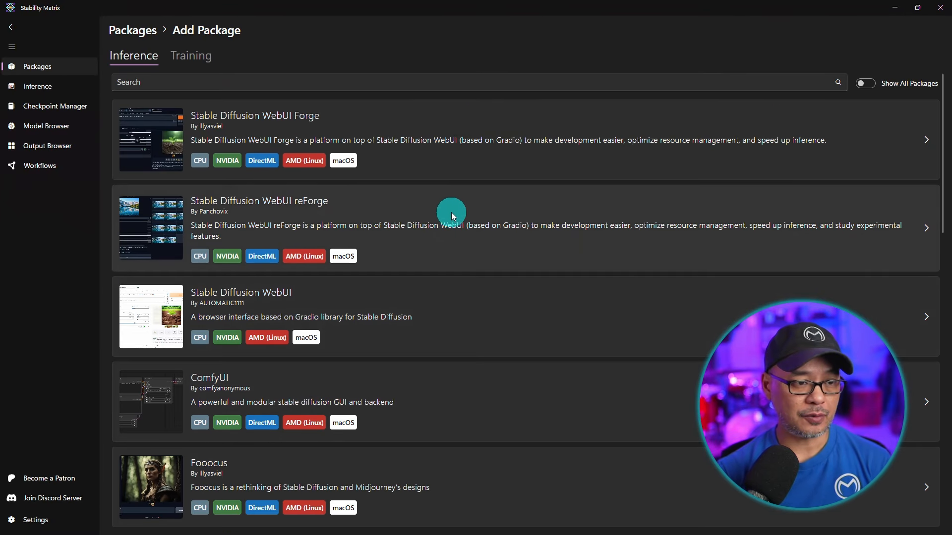
scroll(476, 159, "down", 2)
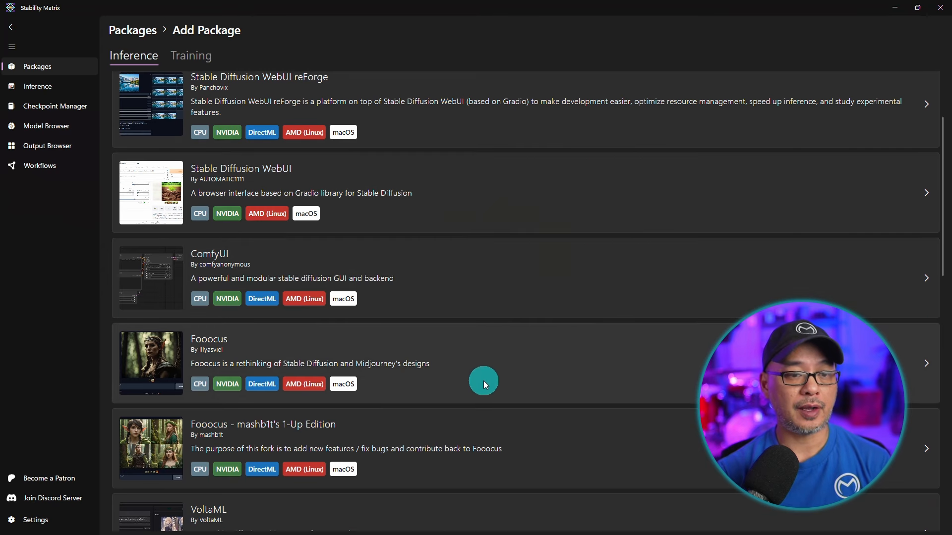
scroll(513, 321, "down", 10)
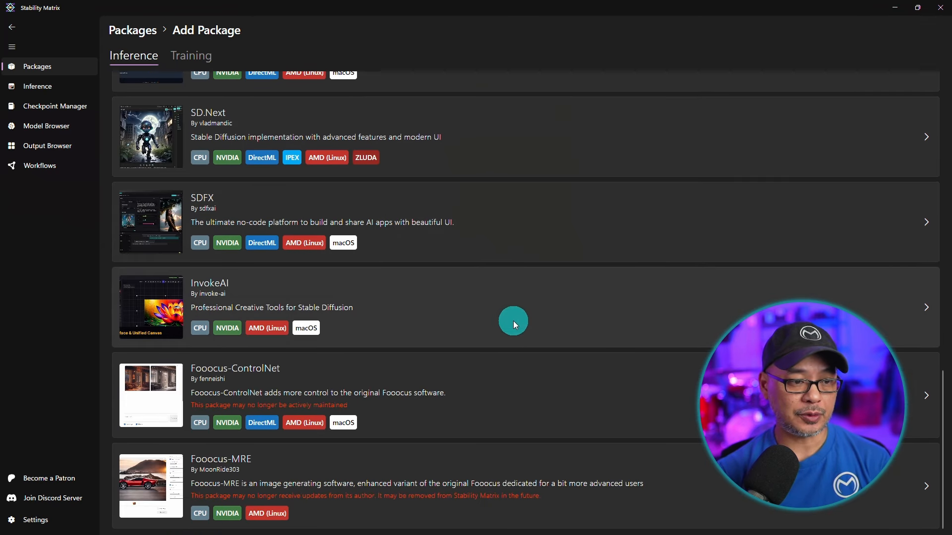
left_click(629, 301)
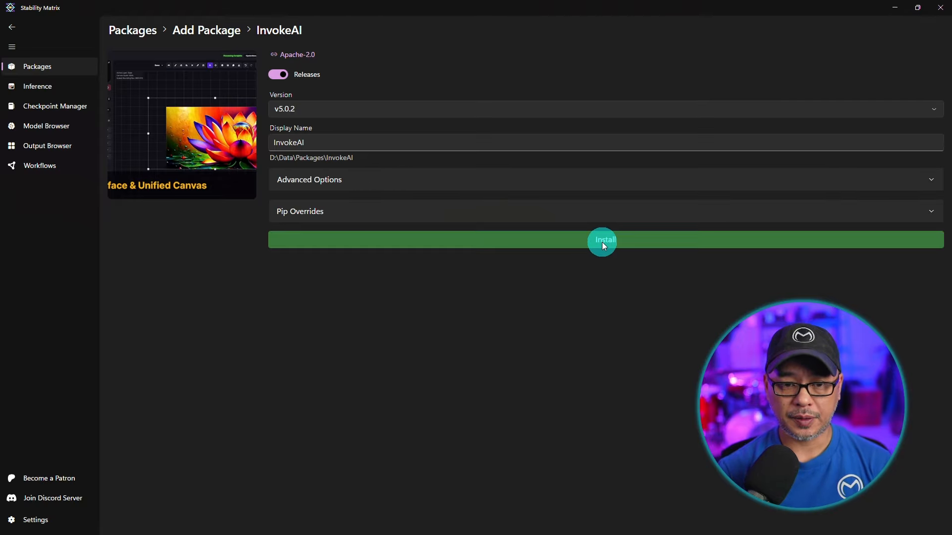
left_click(602, 243)
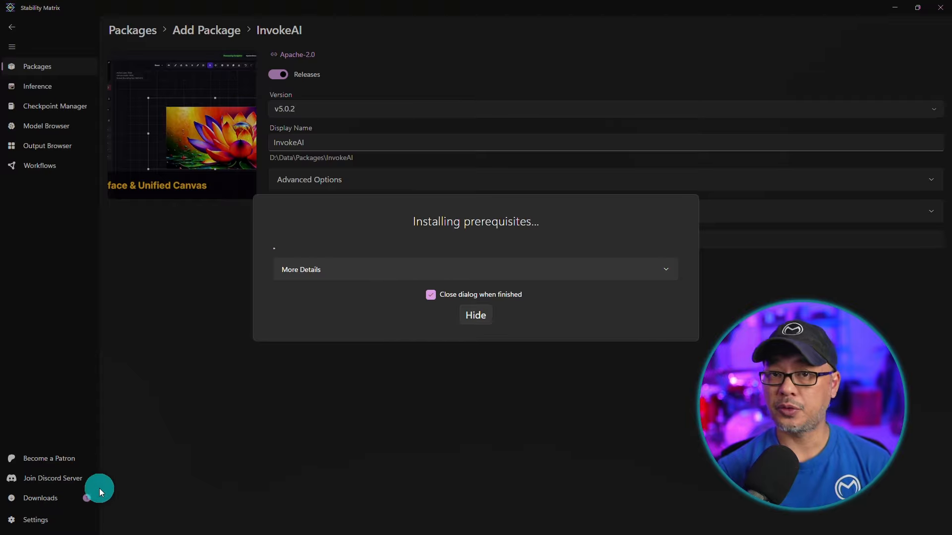
left_click(476, 316)
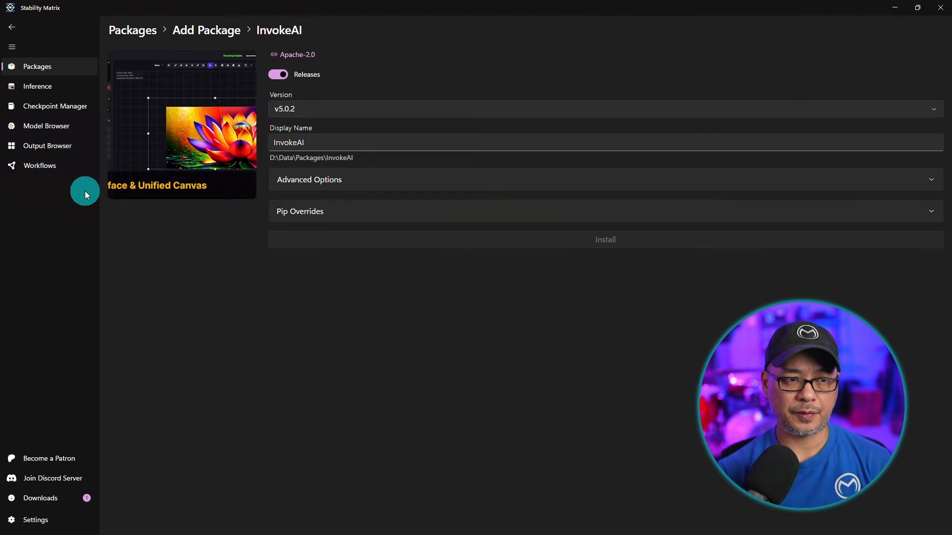
Launch ComfyUI for Inference and generate an image from the prompt "portrait of a man".
left_click(42, 86)
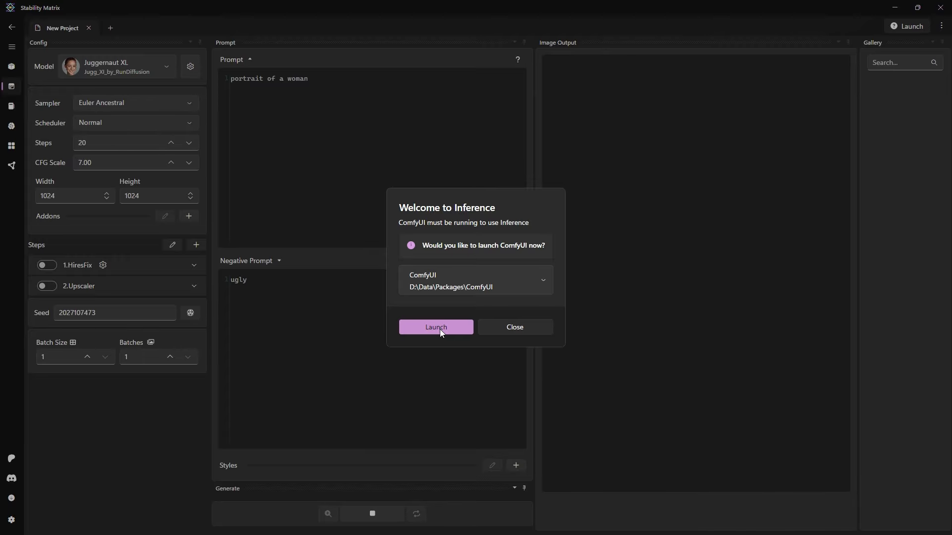
left_click(437, 327)
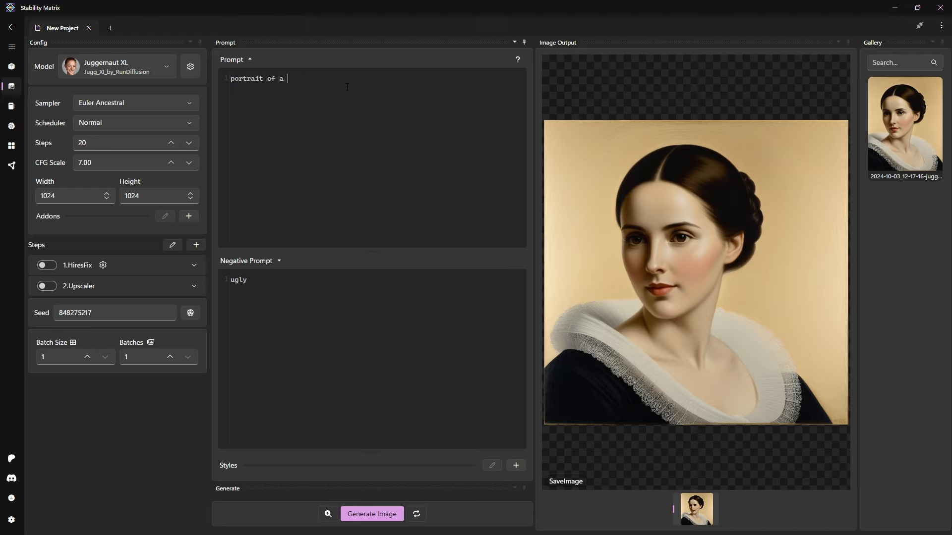
key("ctrl+Return")
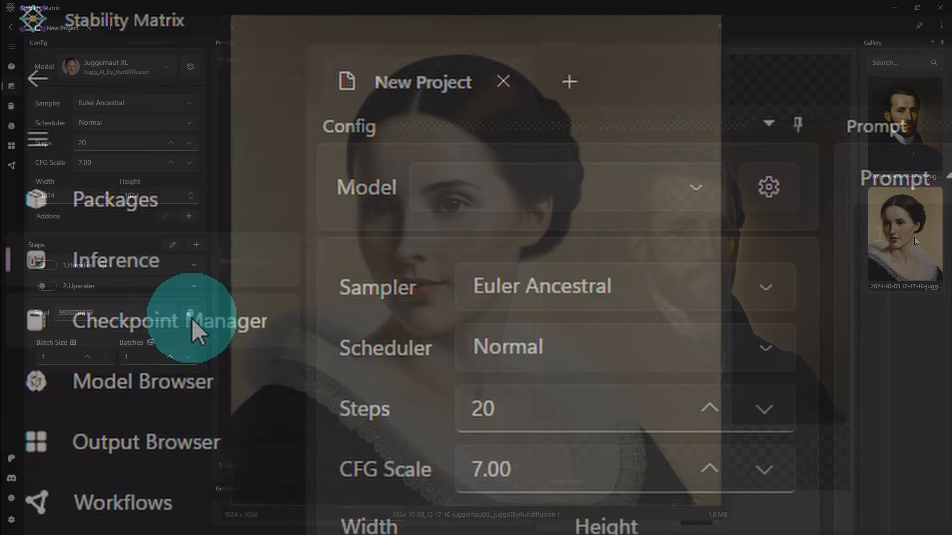
Browse the Checkpoint Manager and the Model Browser's CivitAI and Hugging Face model listings.
left_click(62, 106)
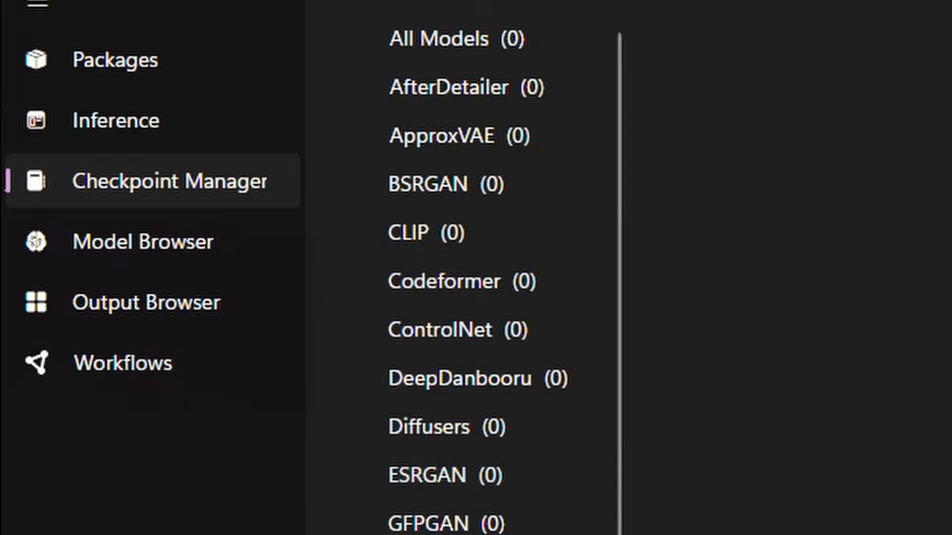
left_click(171, 244)
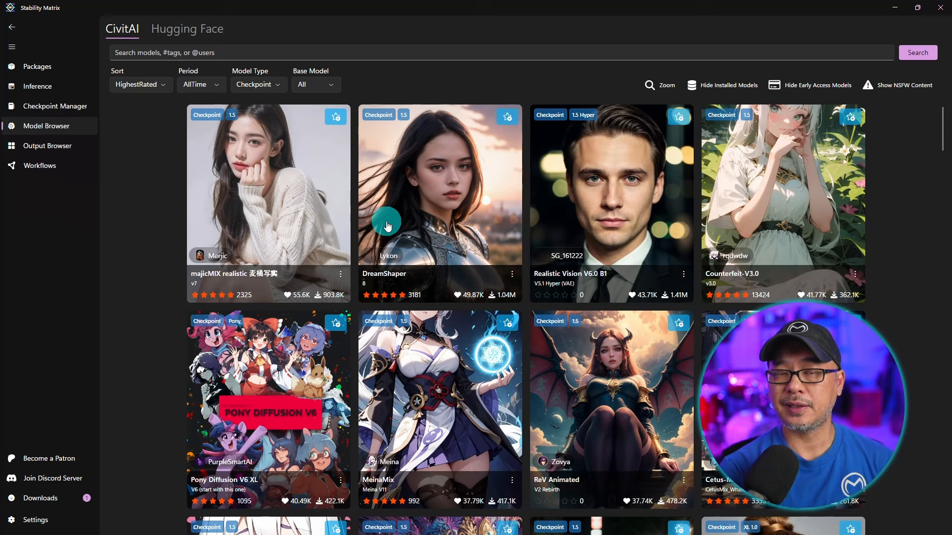
left_click(193, 33)
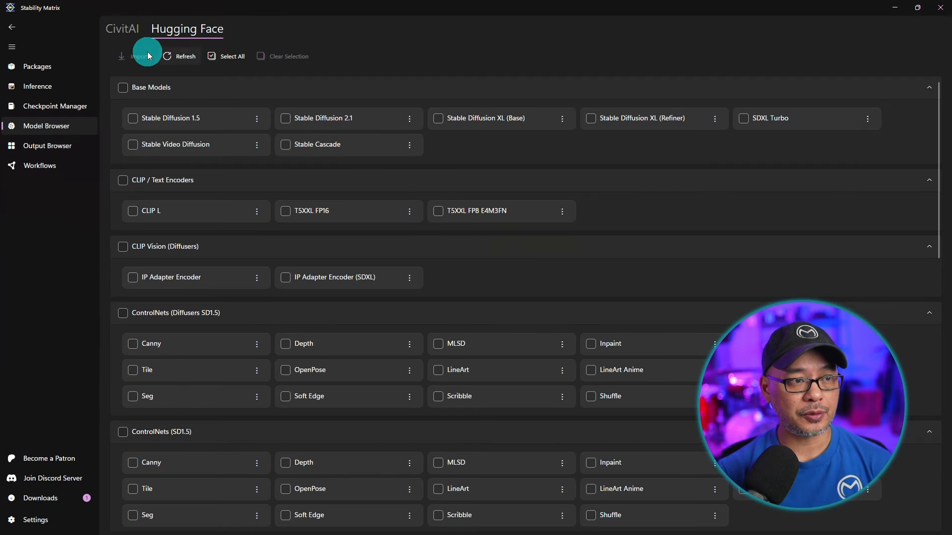
left_click(124, 31)
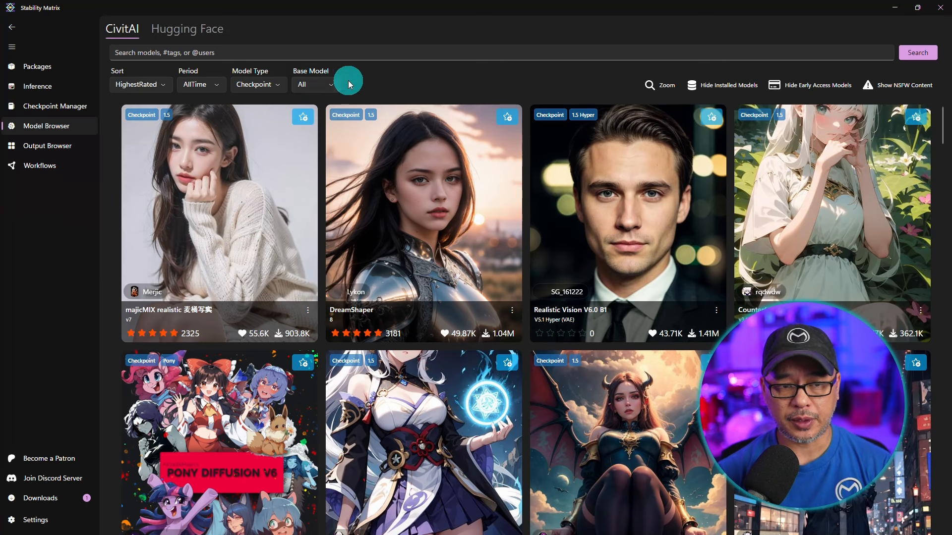
Search CivitAI for "starlight" and import the Starlight XL Animated checkpoint into Models\StableDiffusion.
left_click(323, 54)
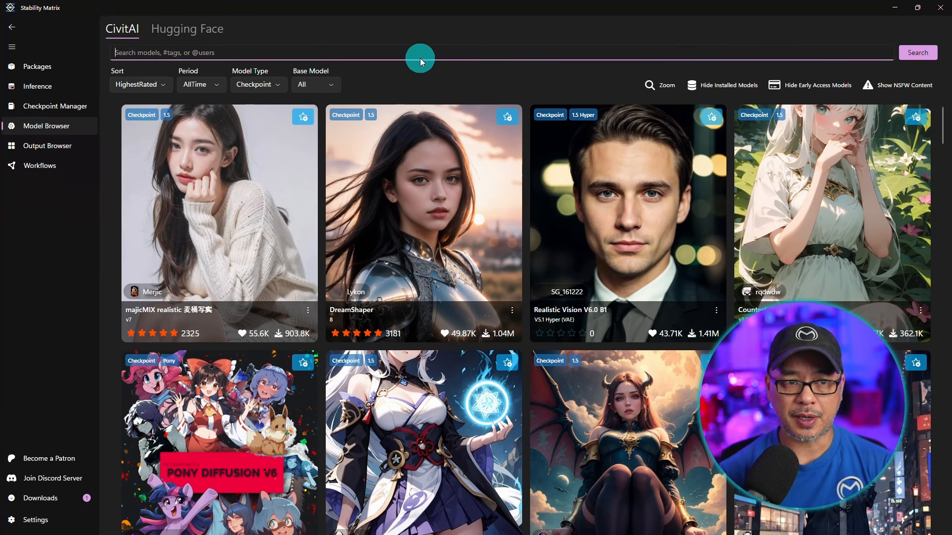
type("star")
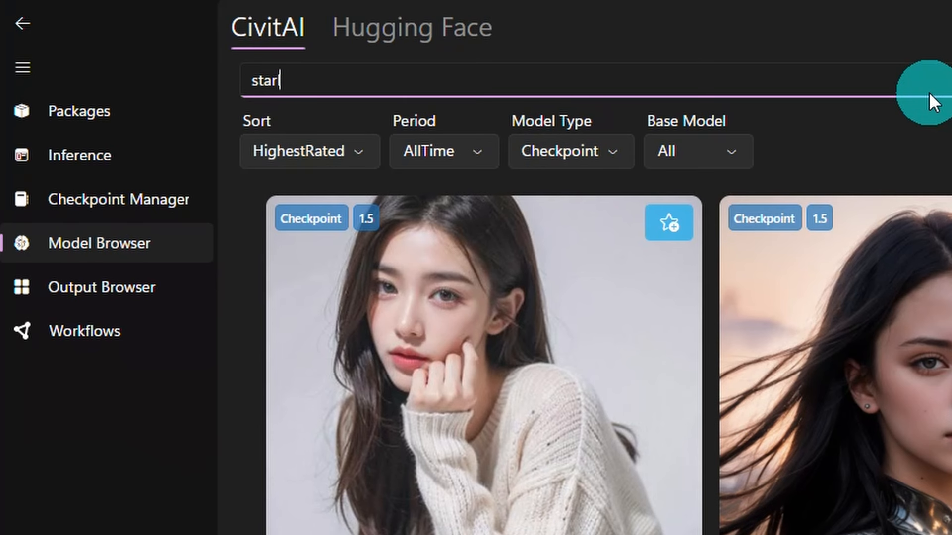
type("light")
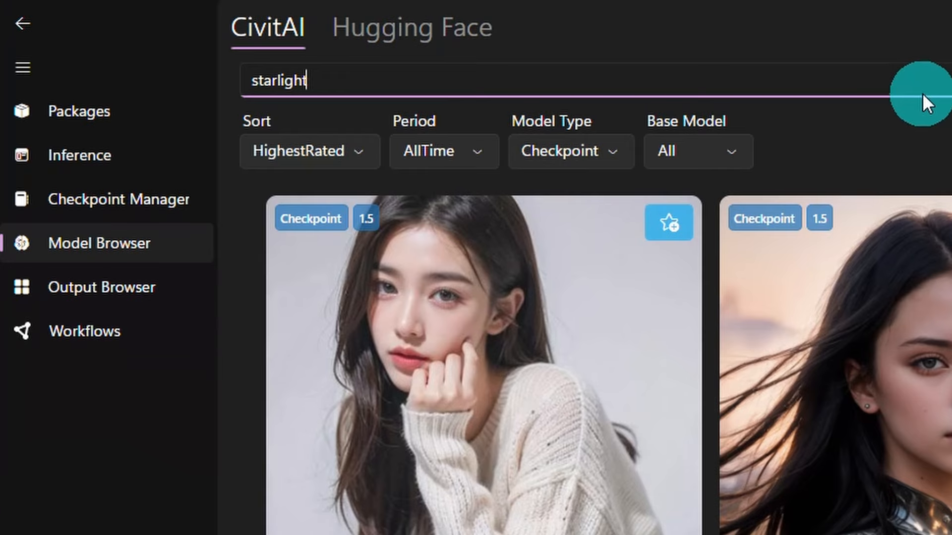
key("Return")
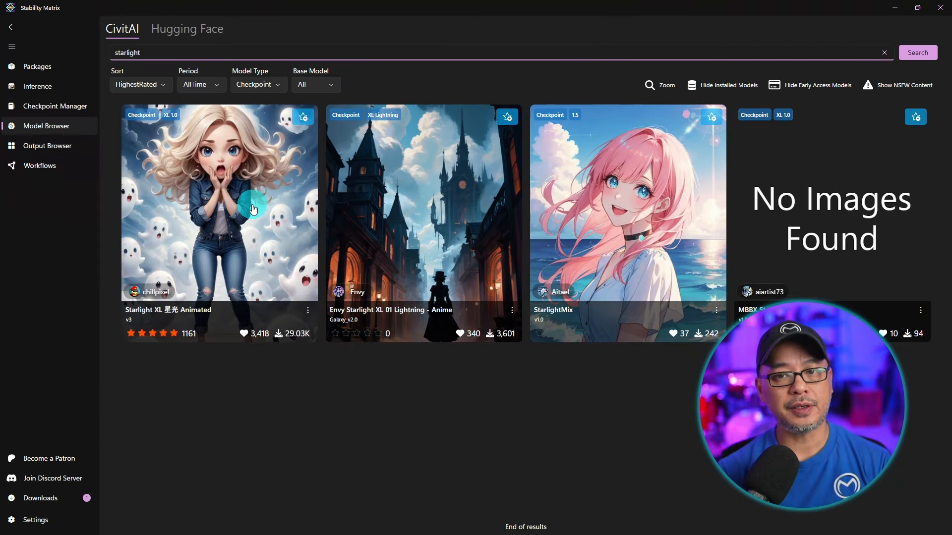
left_click(252, 208)
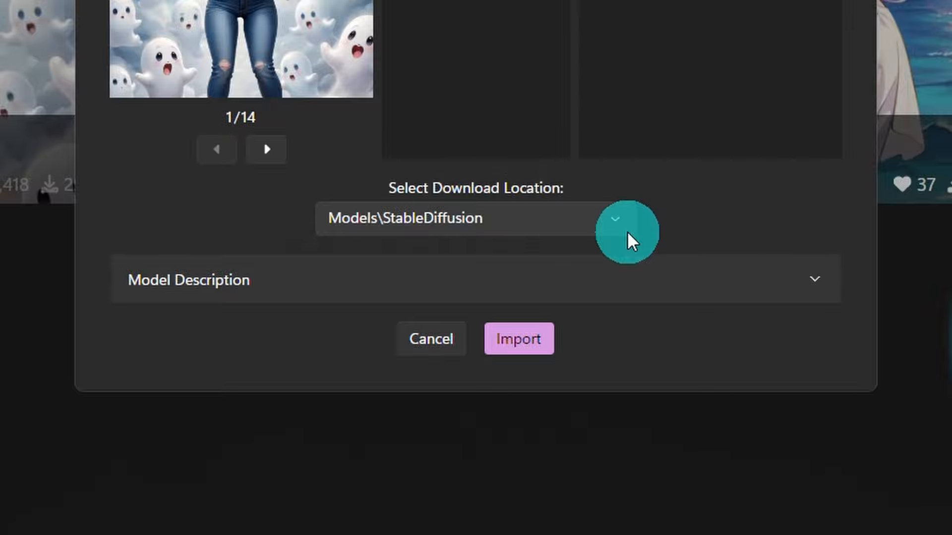
left_click(642, 287)
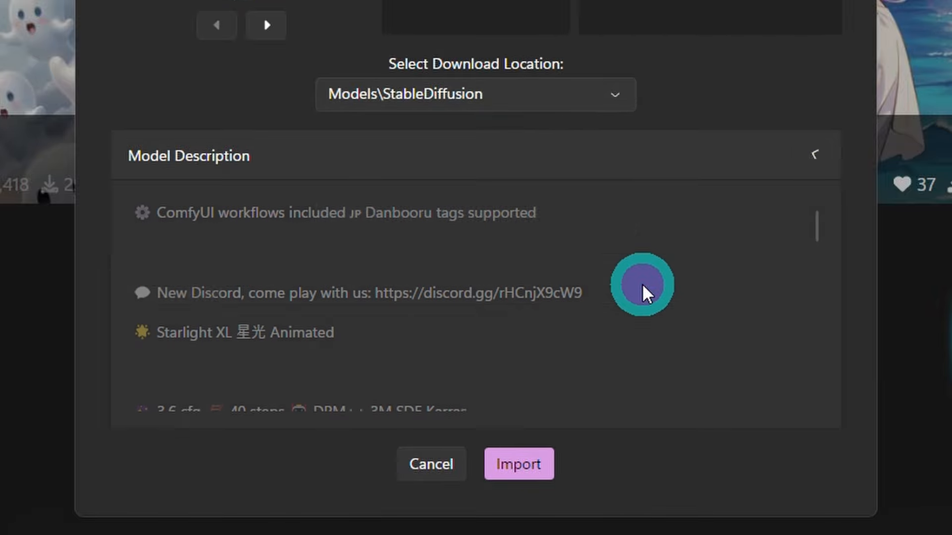
left_click(533, 464)
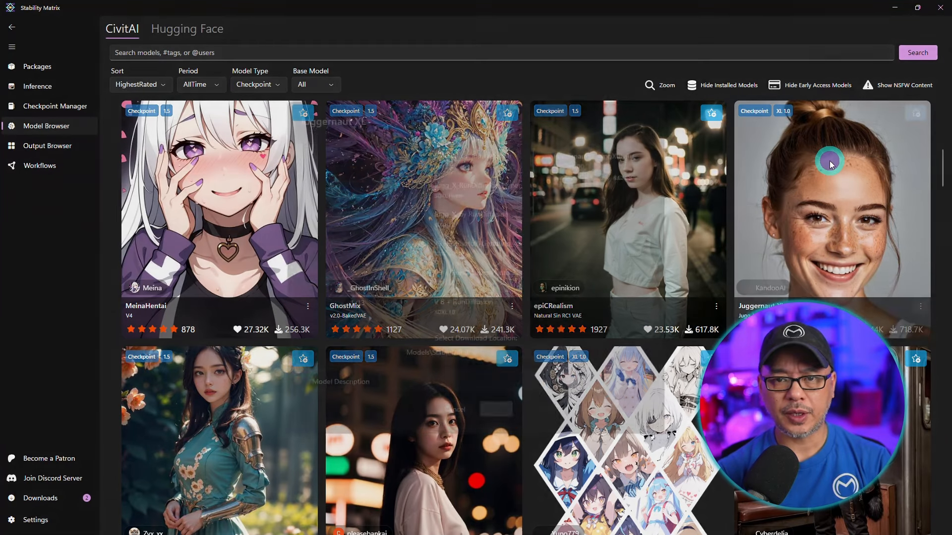
Import the Juggernaut XL checkpoint to the Models\StableDiffusion location.
left_click(829, 161)
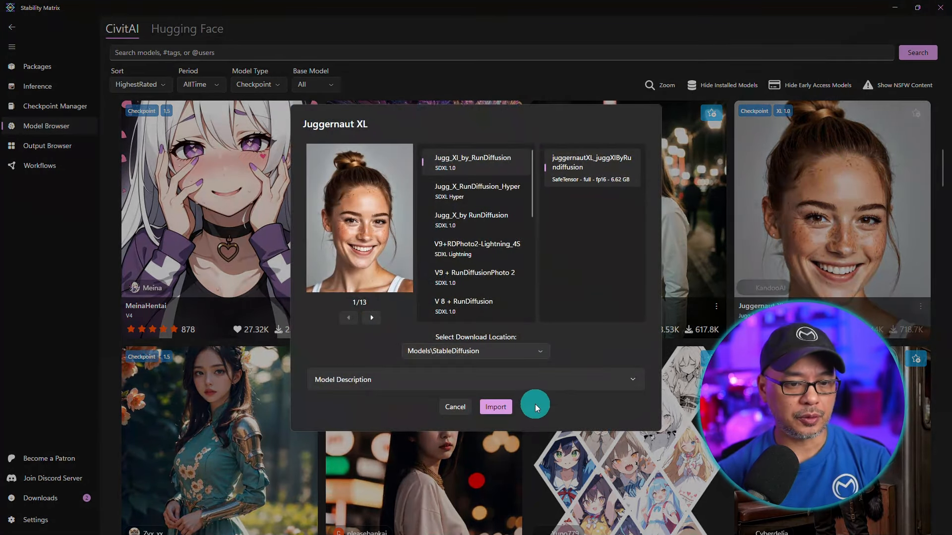
left_click(495, 407)
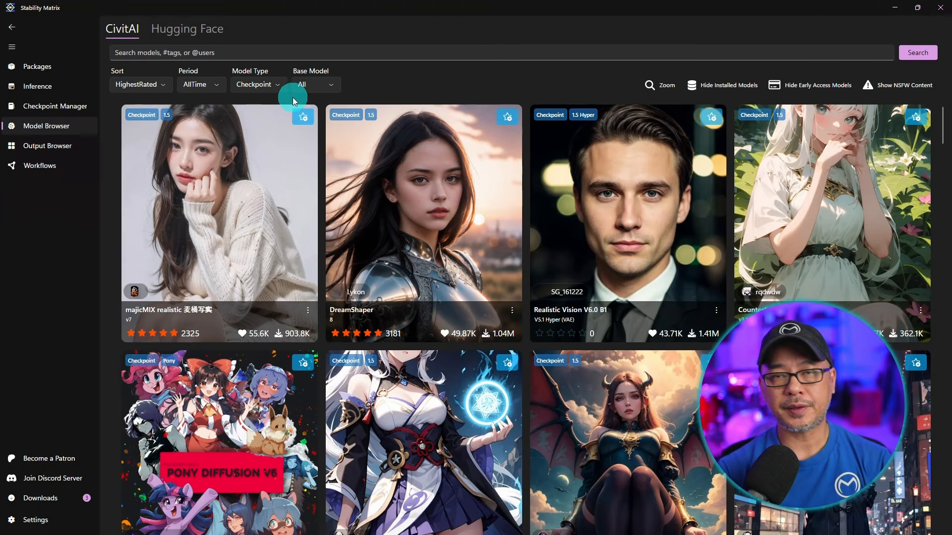
Filter the CivitAI model listing to the LORA model type.
left_click(147, 88)
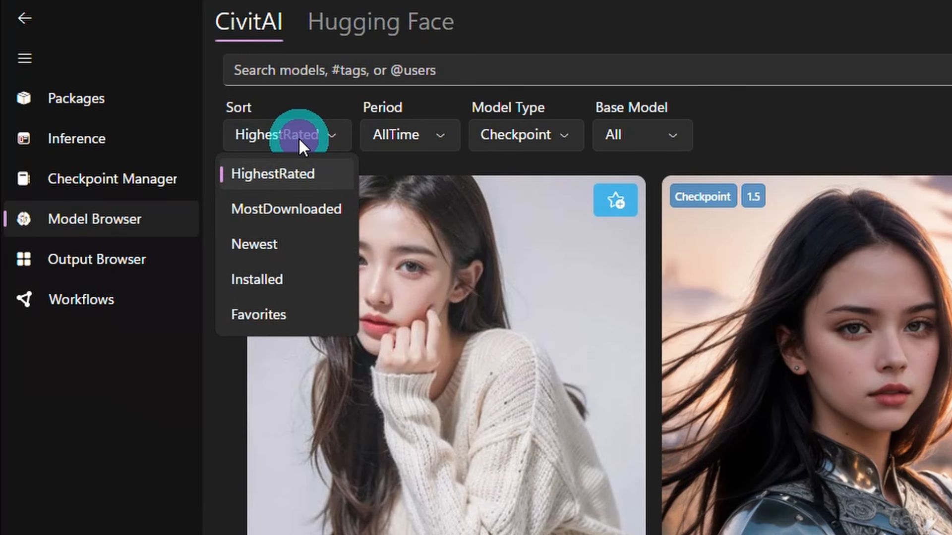
left_click(448, 159)
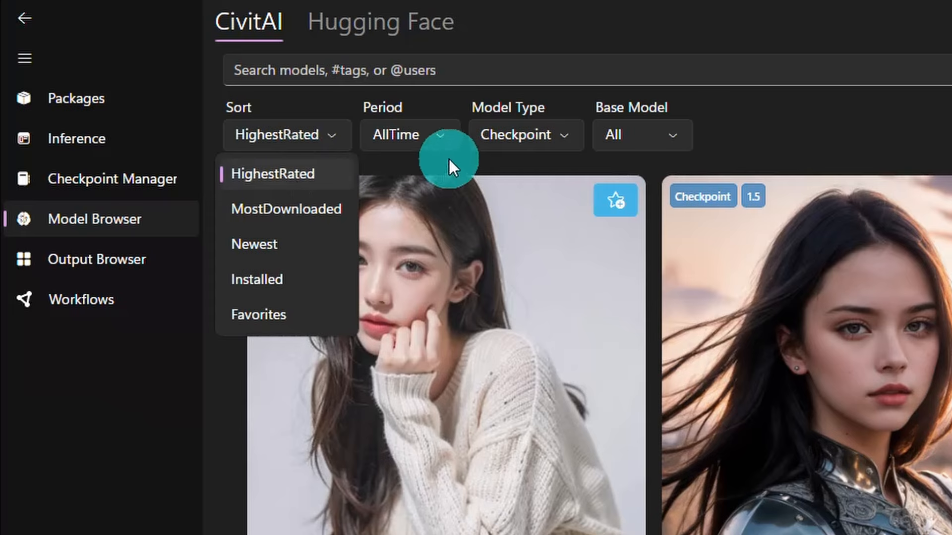
left_click(429, 135)
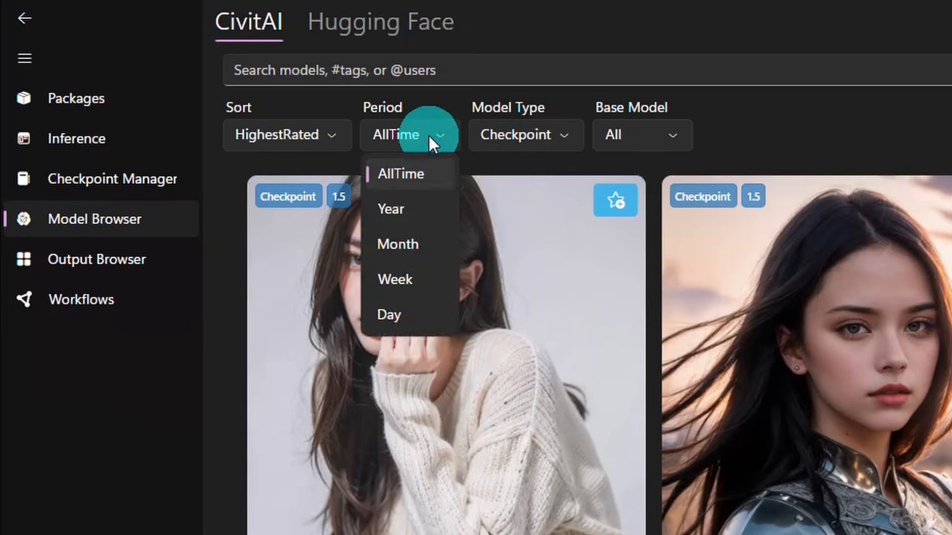
left_click(538, 139)
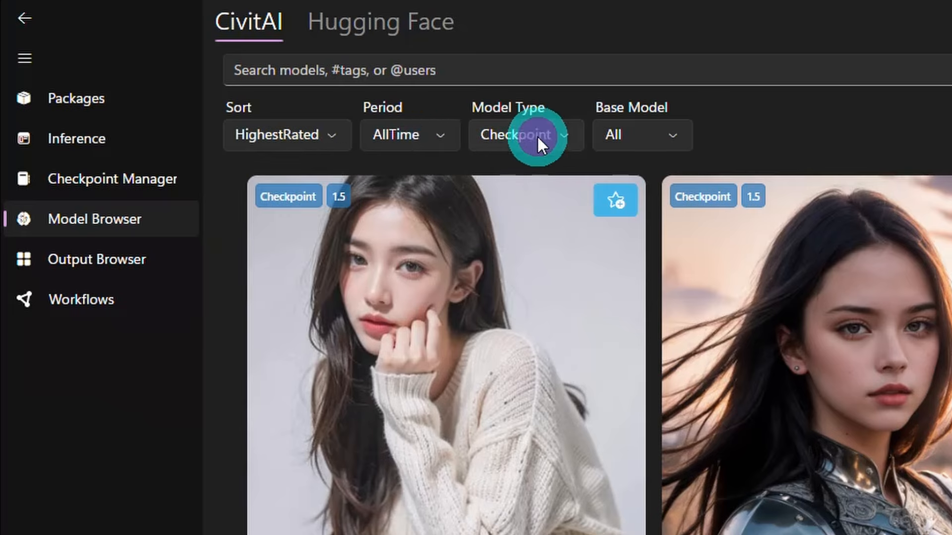
left_click(537, 136)
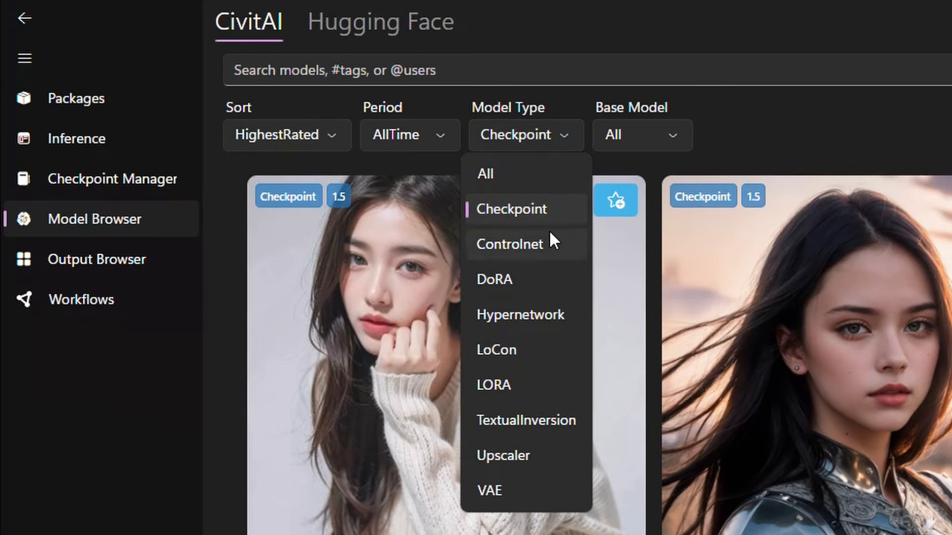
left_click(509, 385)
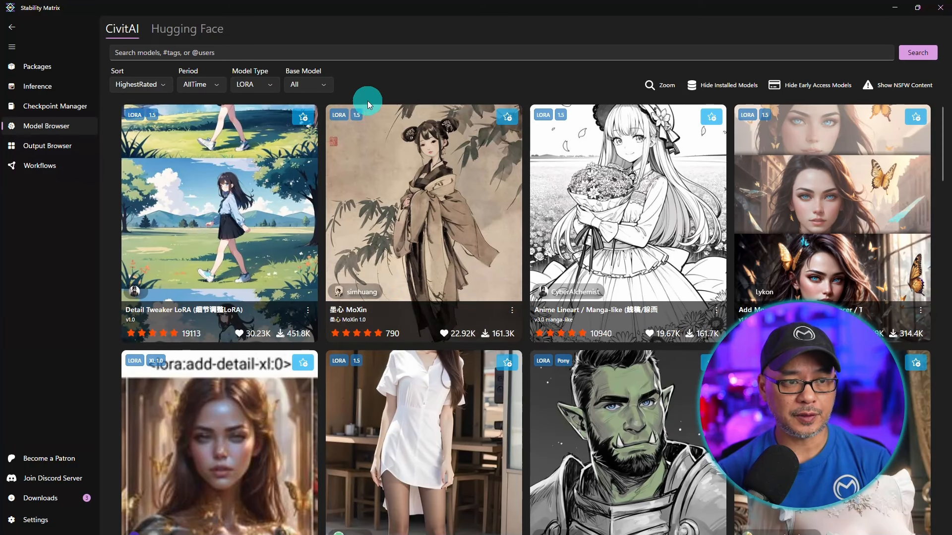
Examine the Base Model filter options and the card zoom setting.
left_click(319, 88)
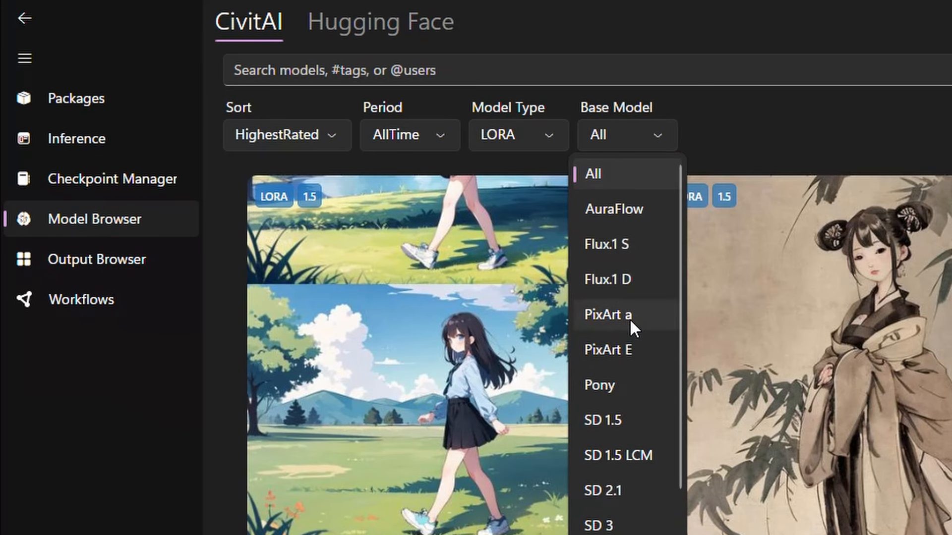
scroll(313, 215, "down", 3)
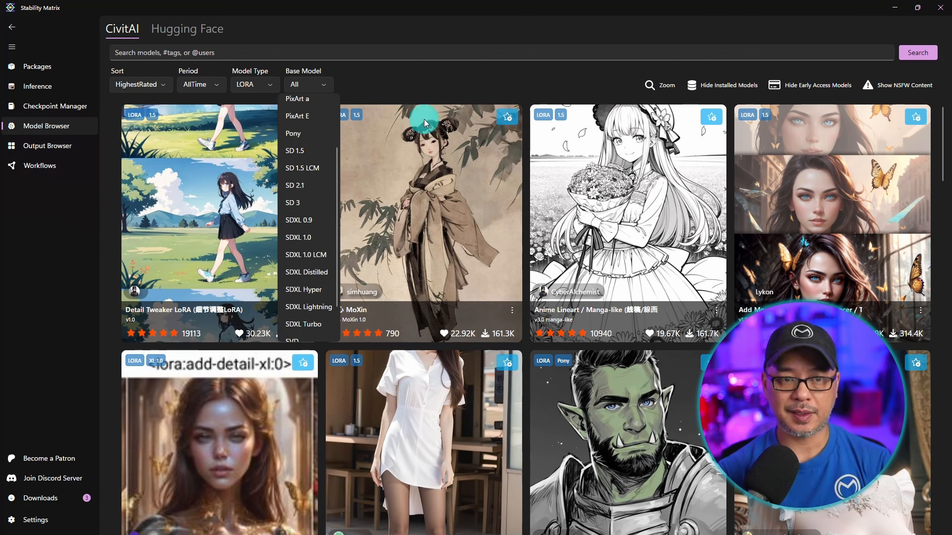
left_click(495, 85)
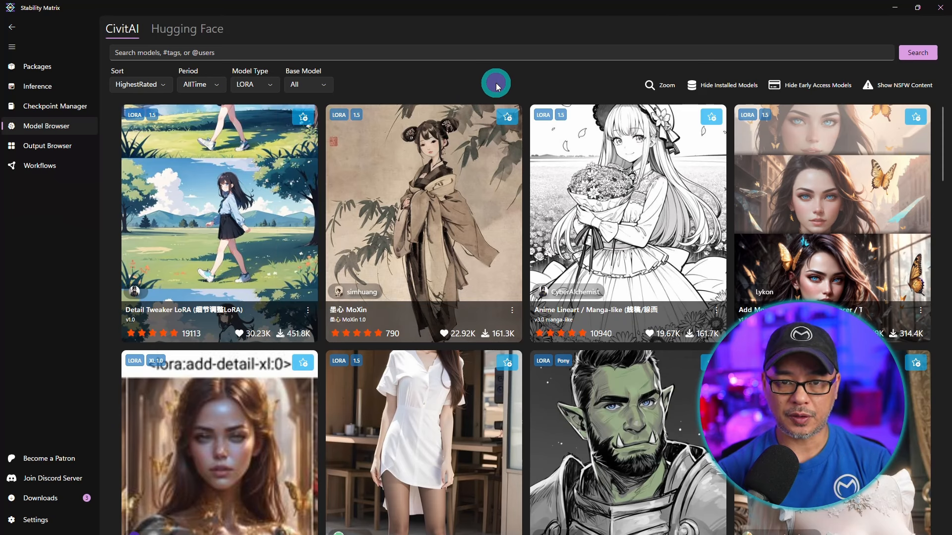
left_click(662, 87)
mouse_move(671, 126)
left_mouse_down()
mouse_move(656, 130)
mouse_move(674, 126)
left_mouse_up()
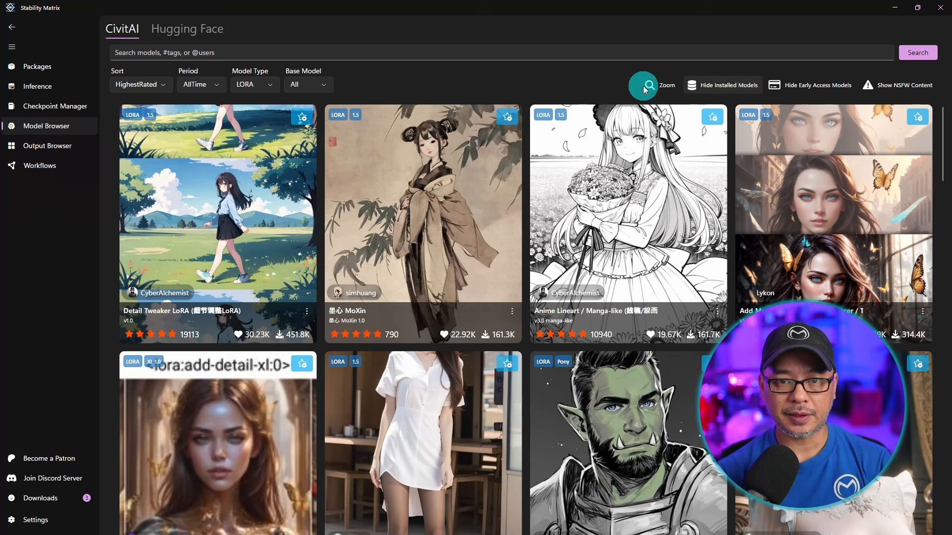
Set the model type filter back to All and try the Hide Early Access Models and Show NSFW Content toggles.
left_click(270, 91)
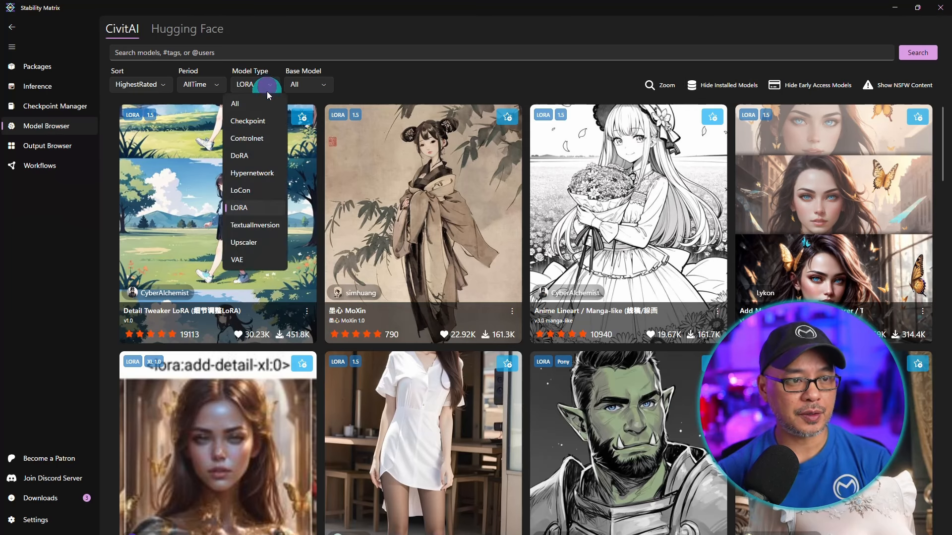
left_click(258, 100)
left_click(817, 88)
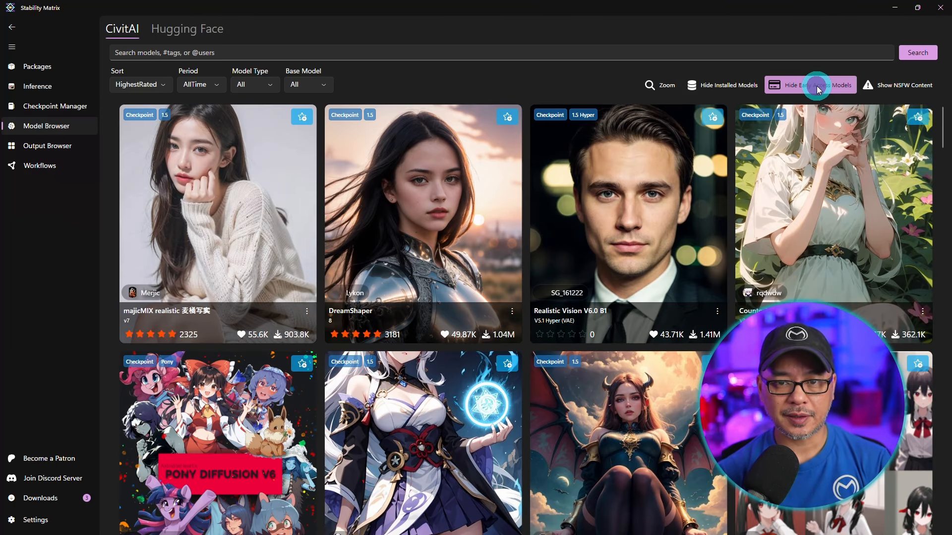
left_click(817, 87)
left_click(905, 87)
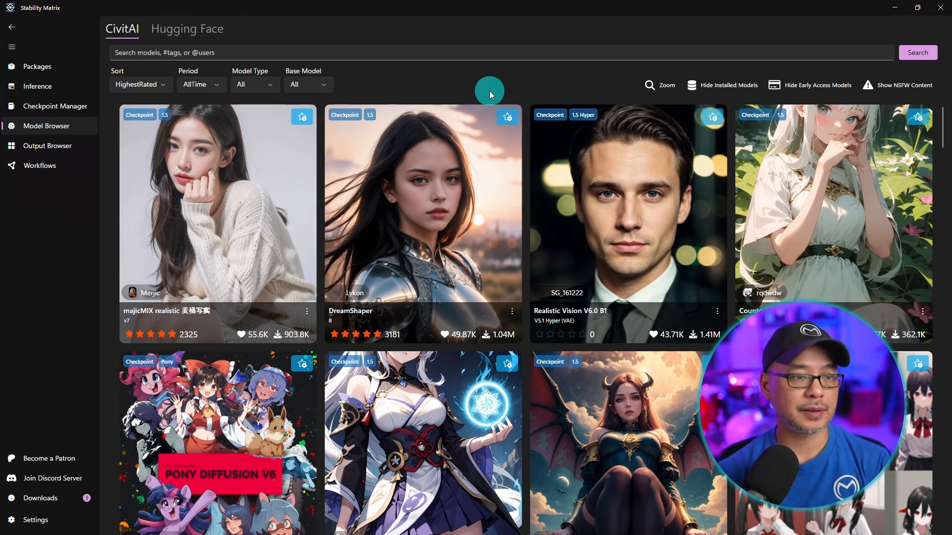
Open the Checkpoint Manager's models folder and examine the downloaded model files in its StableDiffusion subfolder.
left_click(58, 114)
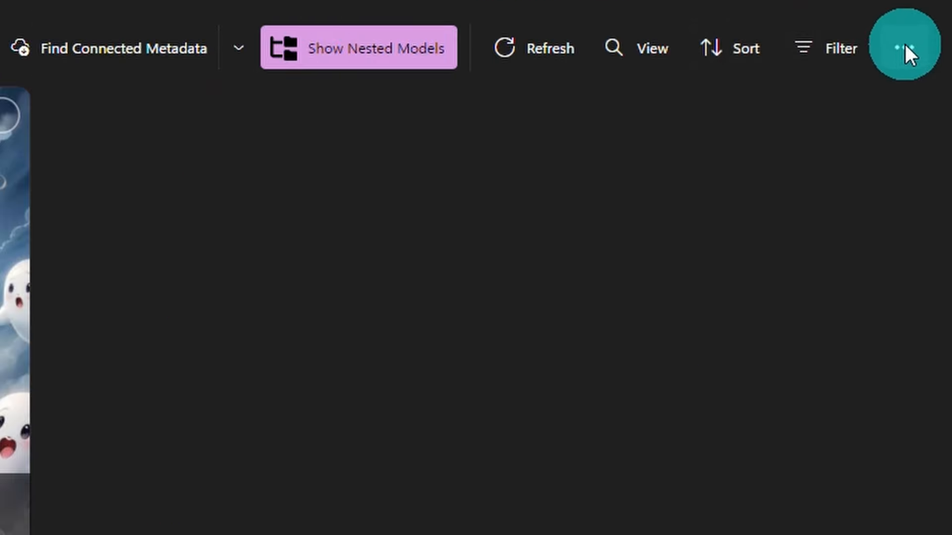
left_click(905, 43)
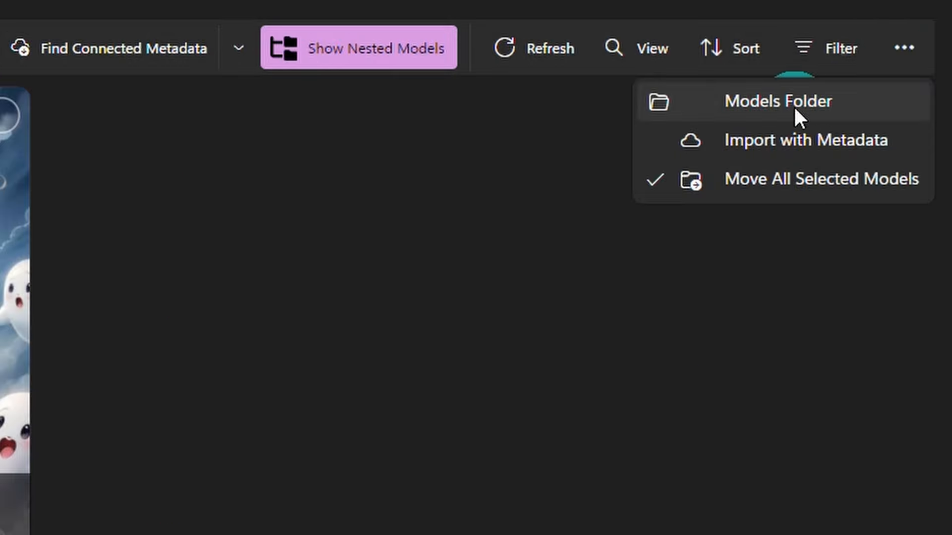
left_click(790, 101)
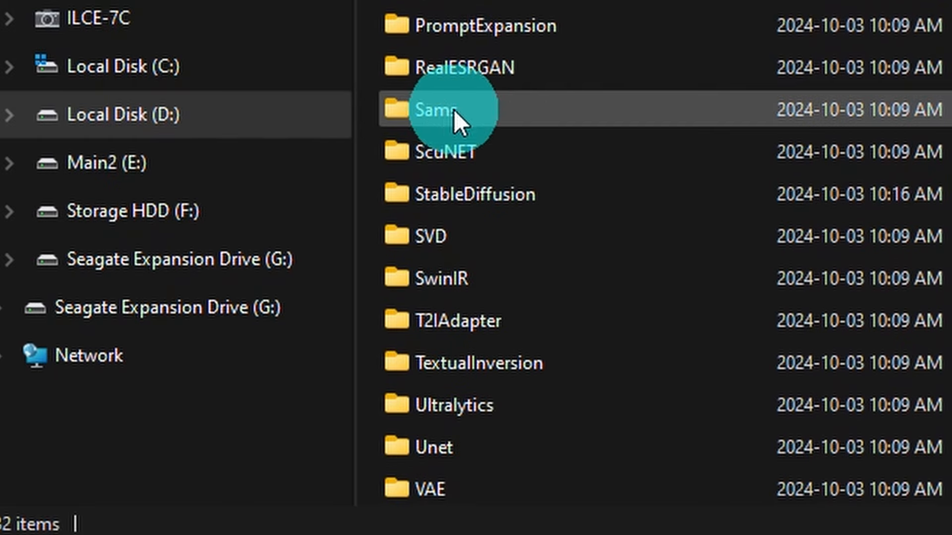
double_click(524, 194)
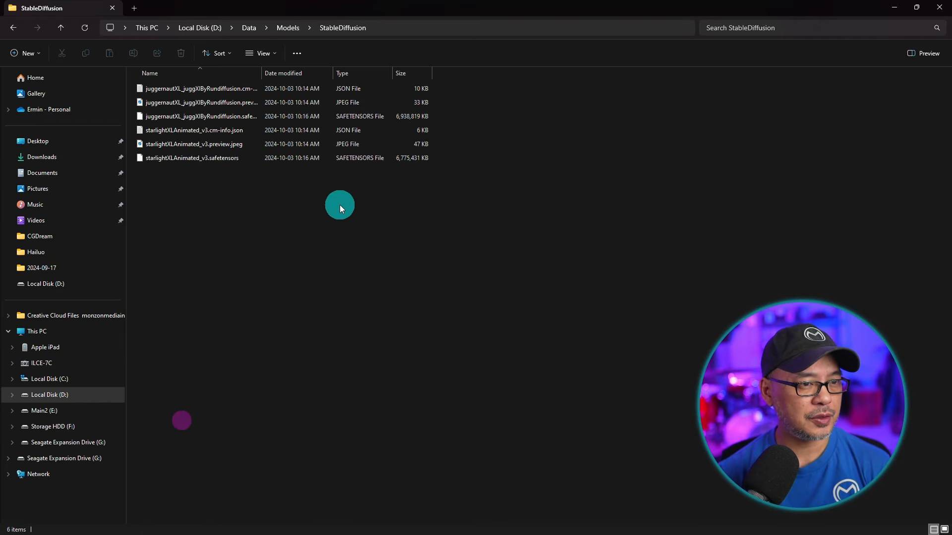
key("ctrl+shift+1")
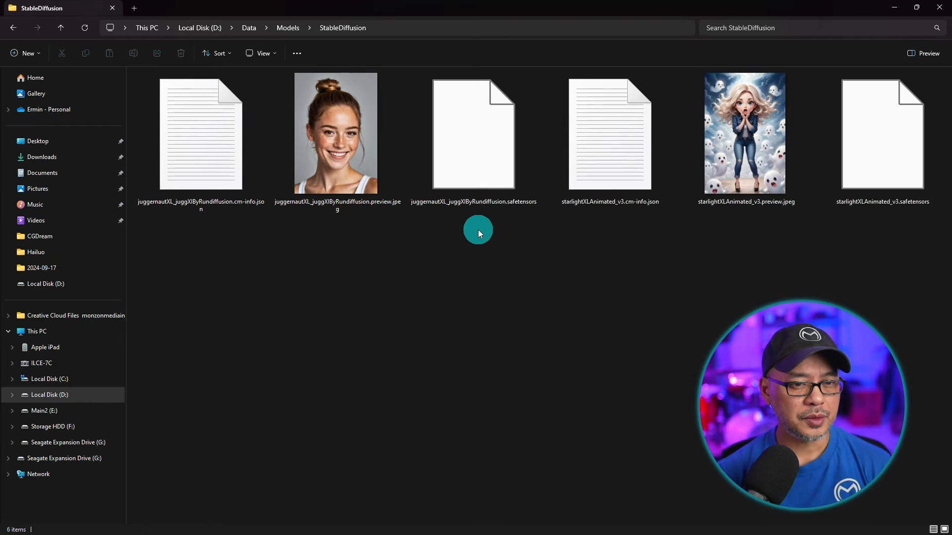
left_click(481, 165)
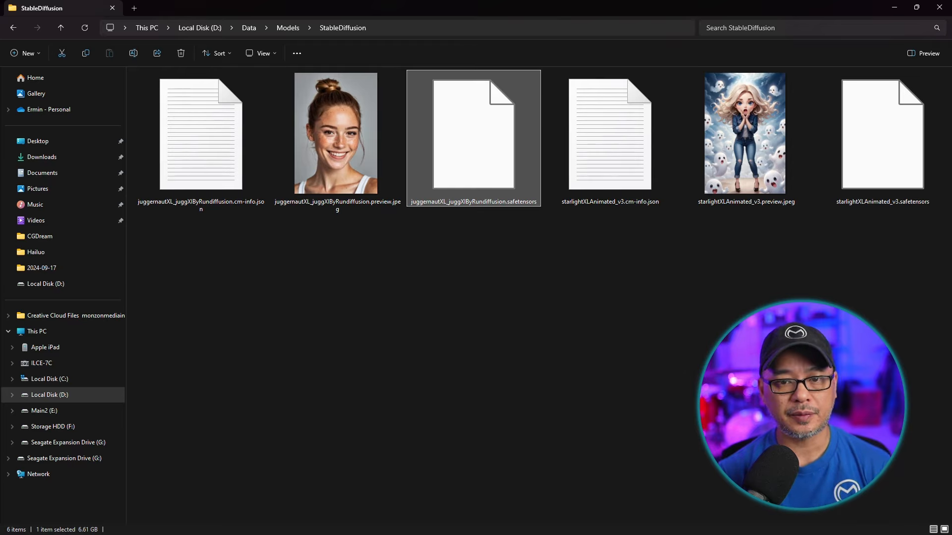
left_click(759, 152)
left_click(349, 176)
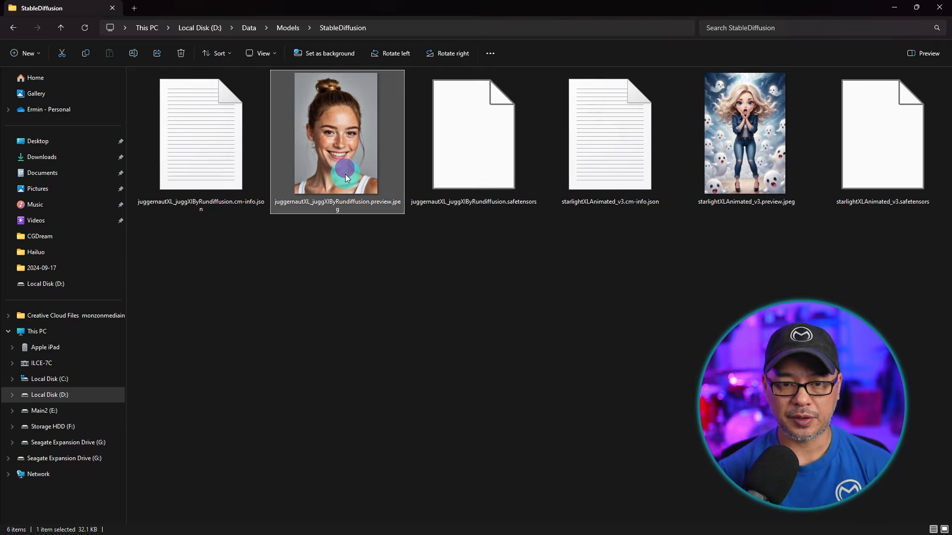
left_click(602, 175)
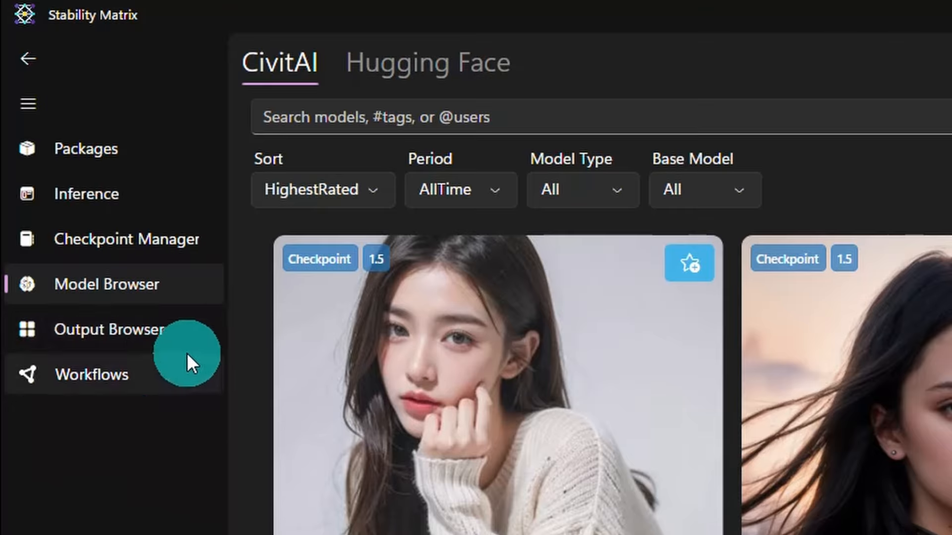
Browse the generated images in the Output Browser and open the Data\Images\Text2Img folder in File Explorer.
left_click(152, 334)
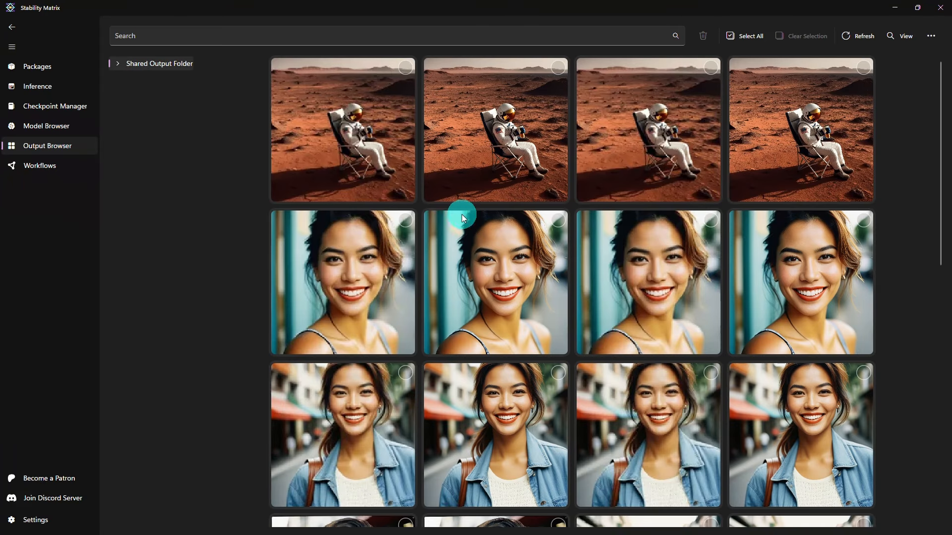
scroll(466, 218, "down", 5)
scroll(469, 221, "up", 2)
scroll(467, 227, "up", 3)
scroll(655, 176, "down", 7)
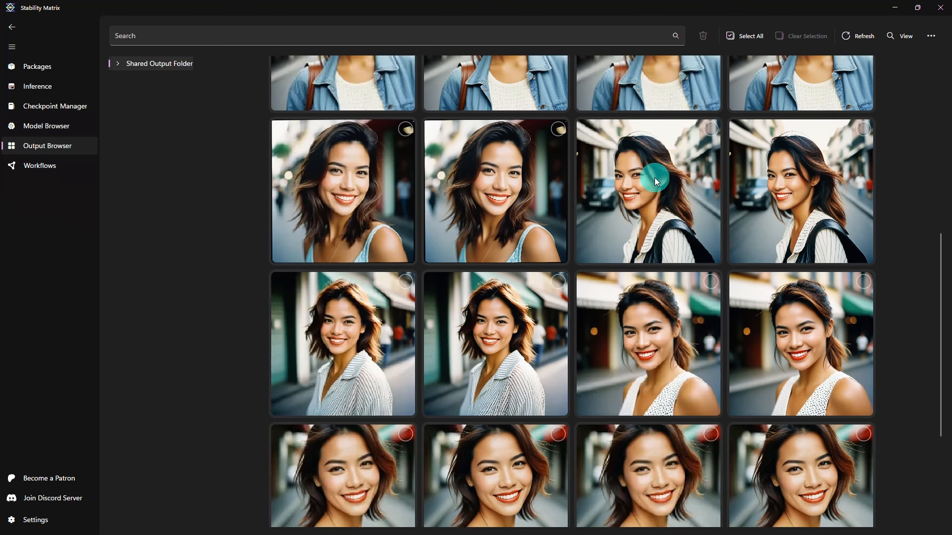
scroll(653, 178, "up", 7)
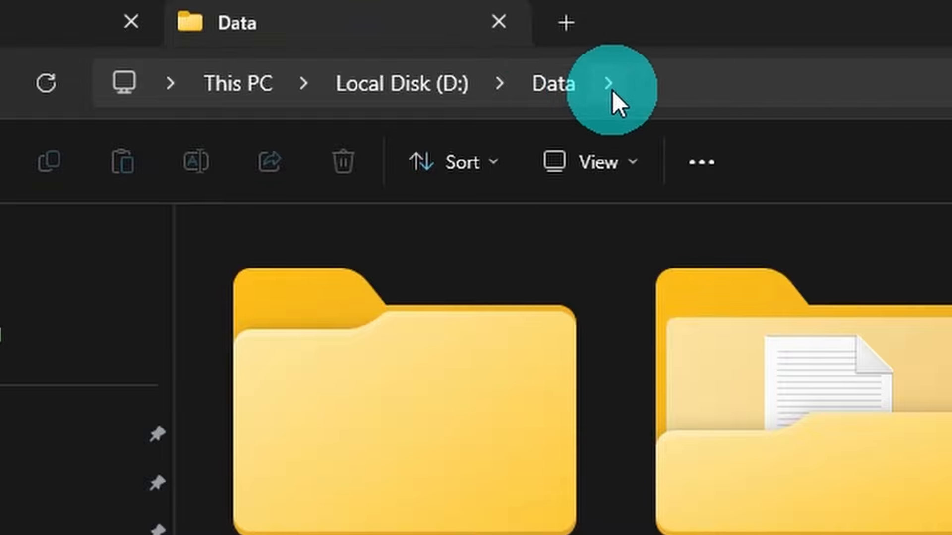
double_click(460, 290)
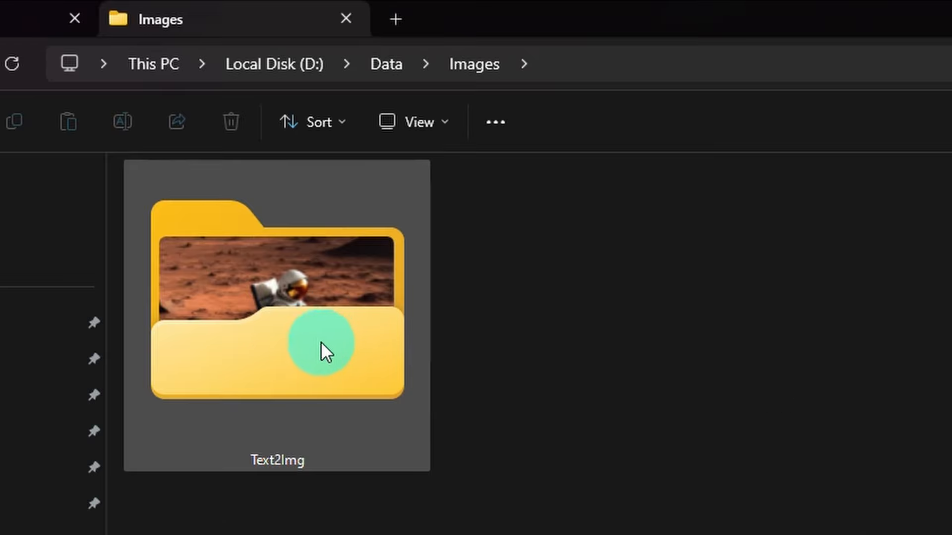
double_click(219, 149)
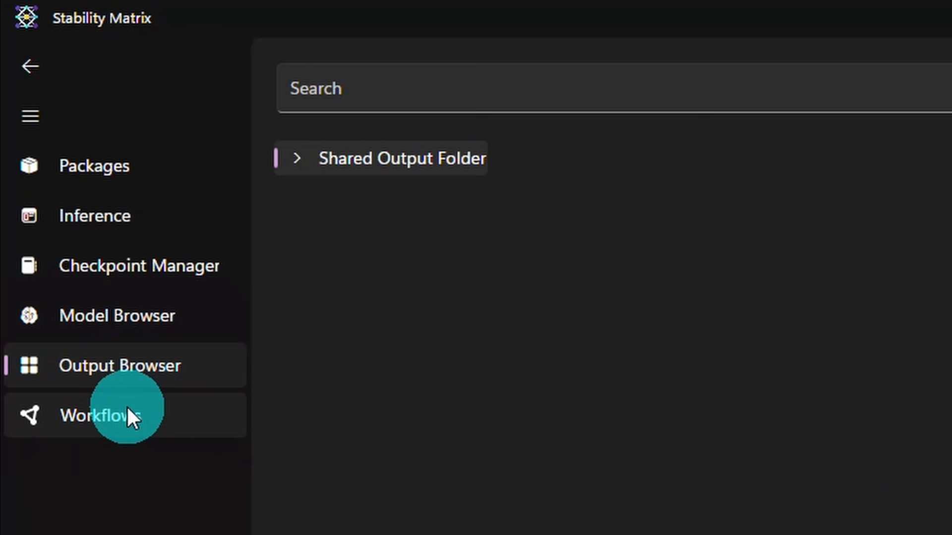
Open the Workflows page to view the OpenArt workflow listing.
left_click(128, 411)
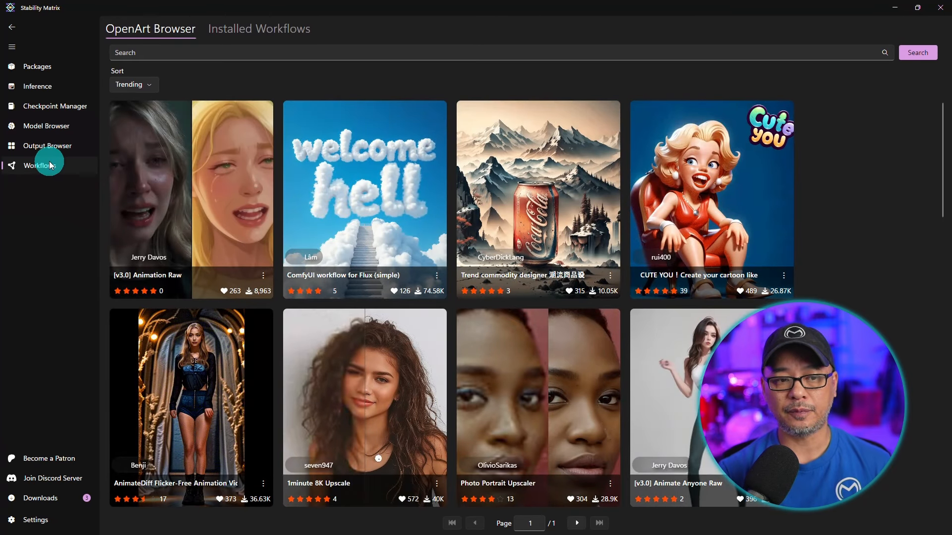
left_click(369, 185)
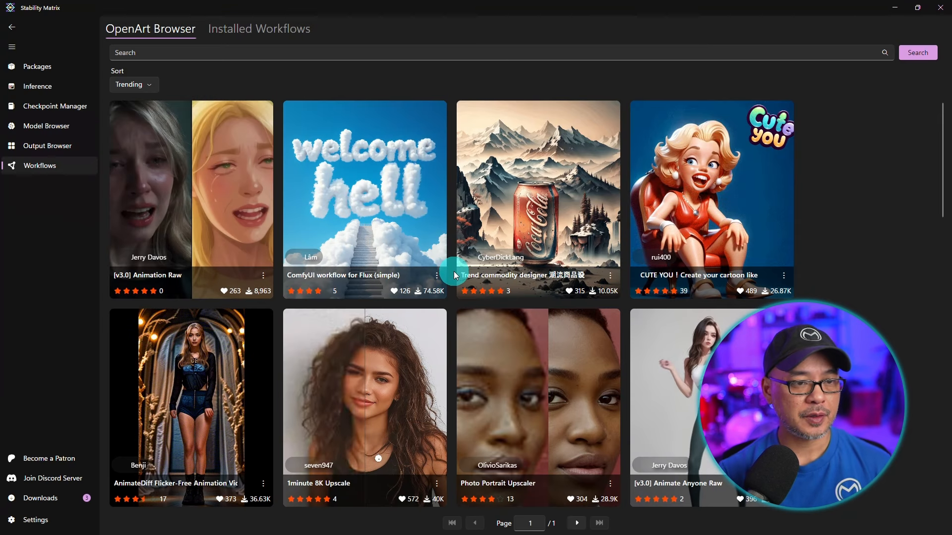
Open the Downloads panel to check the finished package install and model downloads.
left_click(45, 503)
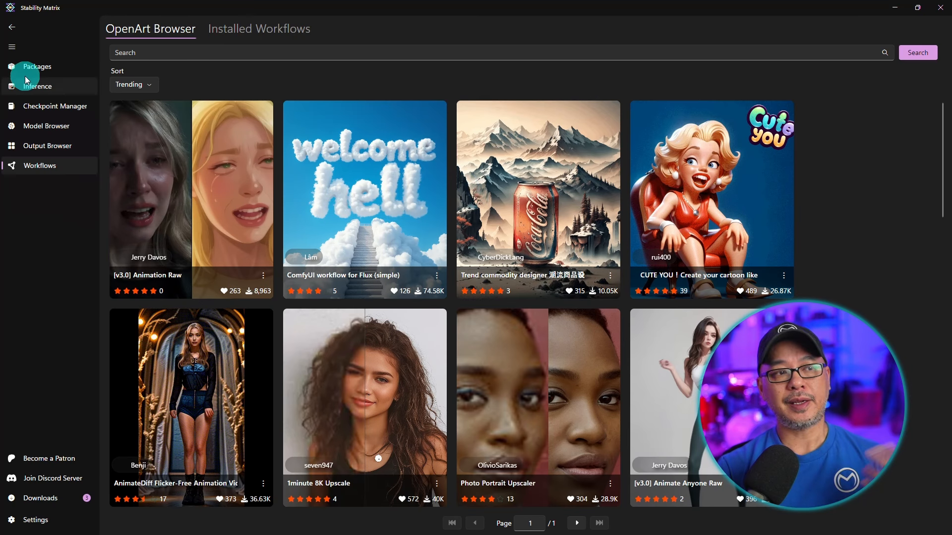
Go to Packages and open the InvokeAI package's launch options to review host, port, precision and extra launch arguments.
left_click(39, 66)
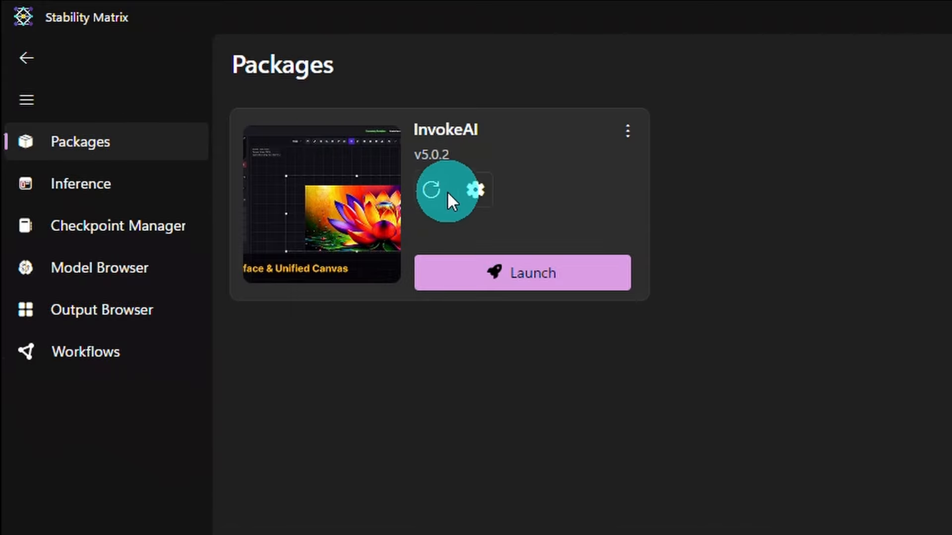
left_click(202, 90)
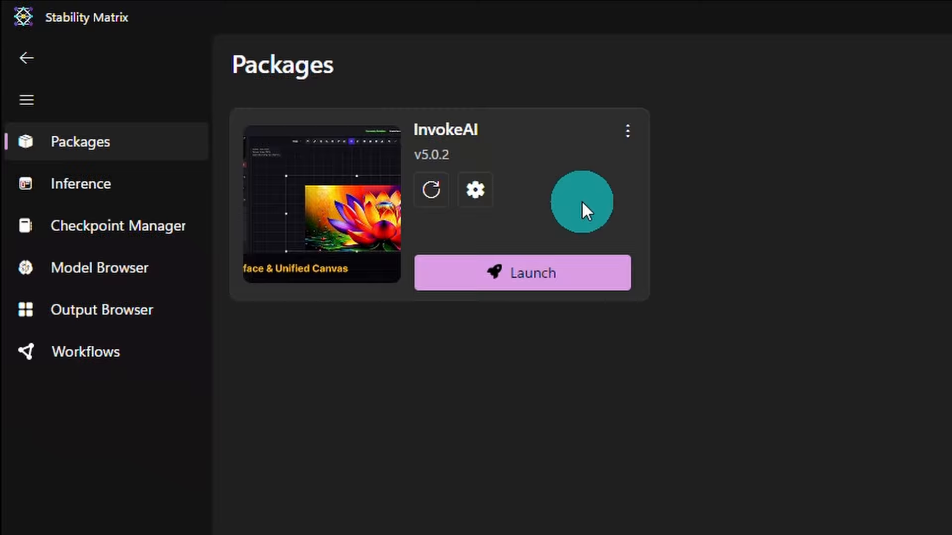
left_click(475, 187)
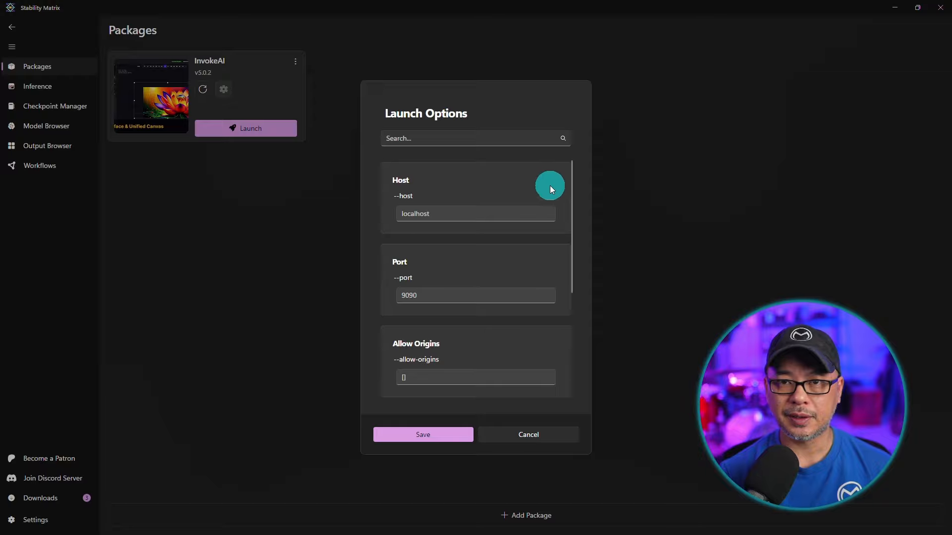
scroll(535, 218, "down", 1)
scroll(534, 226, "down", 2)
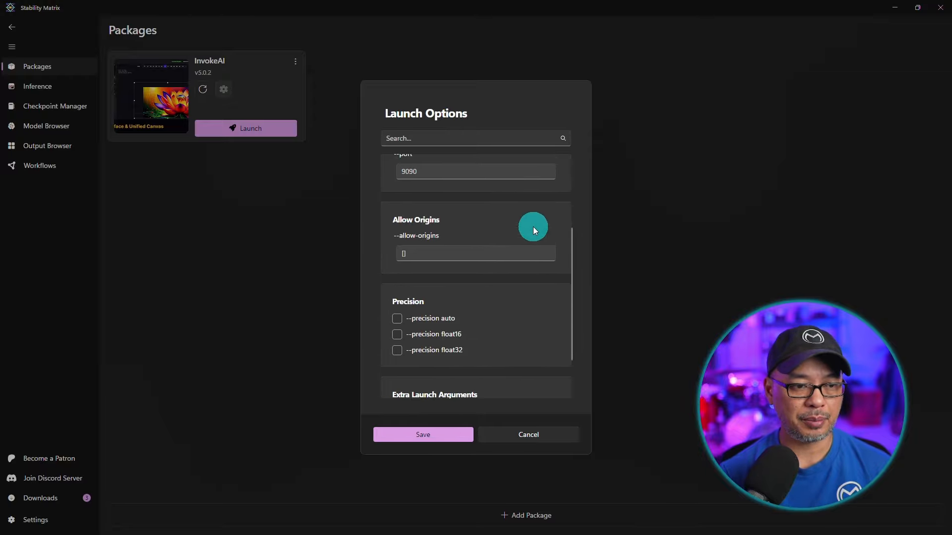
scroll(534, 227, "down", 1)
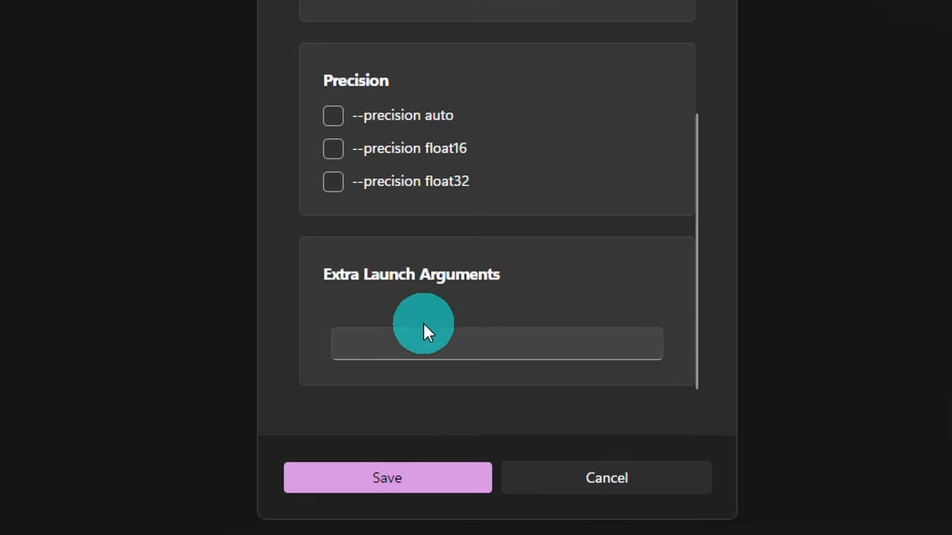
left_click(440, 368)
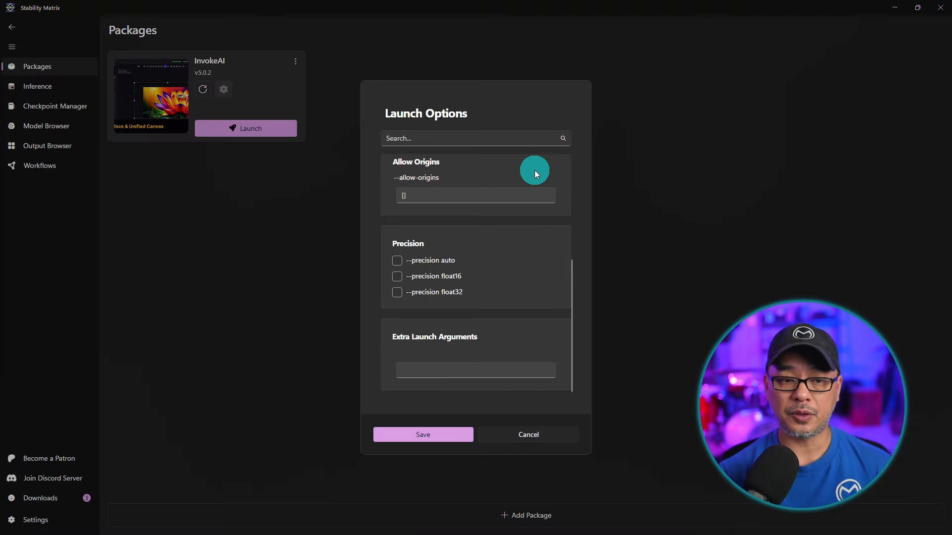
scroll(551, 235, "up", 3)
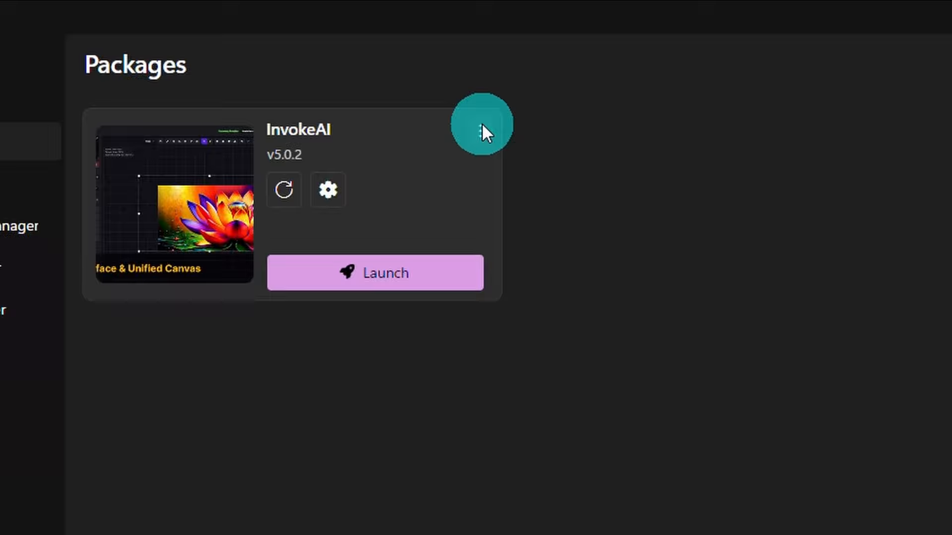
Open the InvokeAI package's more-options menu to review its commands, then dismiss it.
left_click(481, 124)
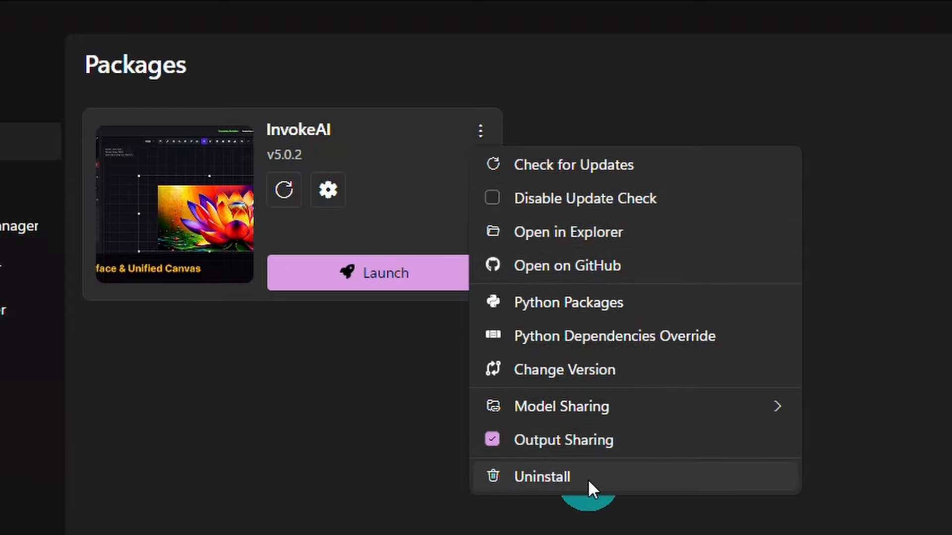
left_click(381, 397)
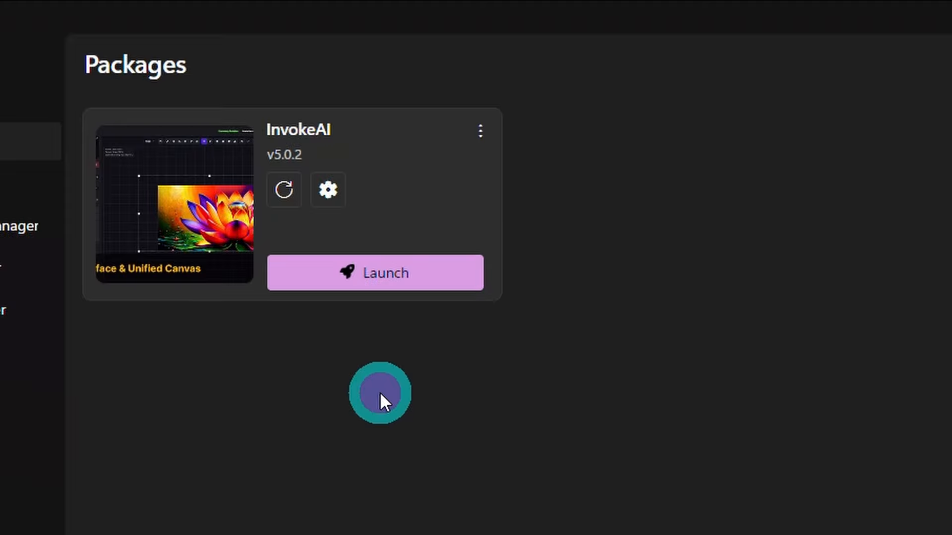
Launch the InvokeAI package and open its web UI.
left_click(425, 276)
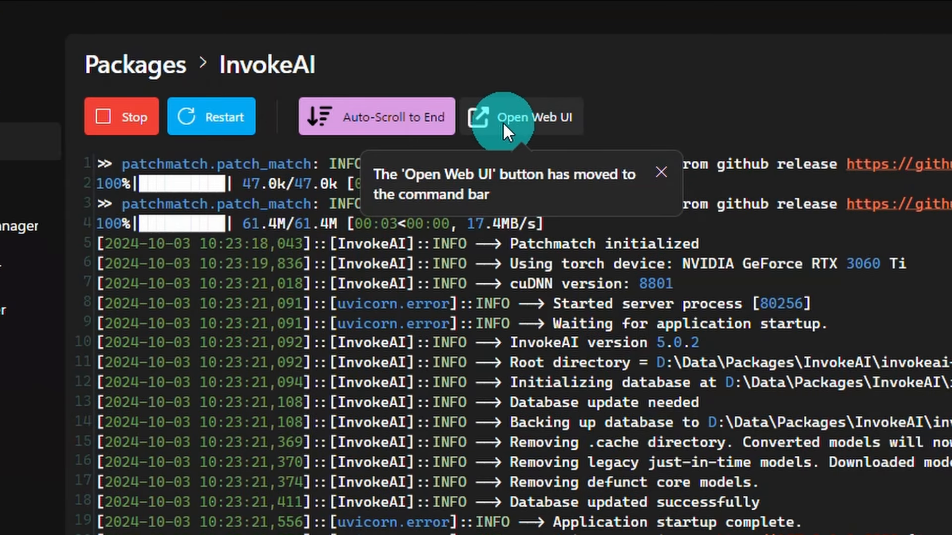
left_click(546, 117)
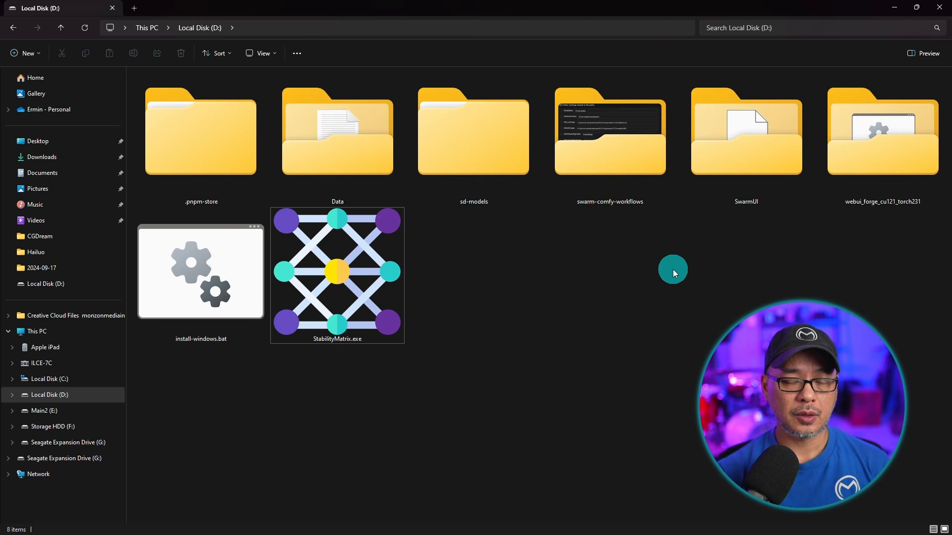
Send StabilityMatrix.exe on drive D to the desktop as a shortcut.
right_click(343, 255)
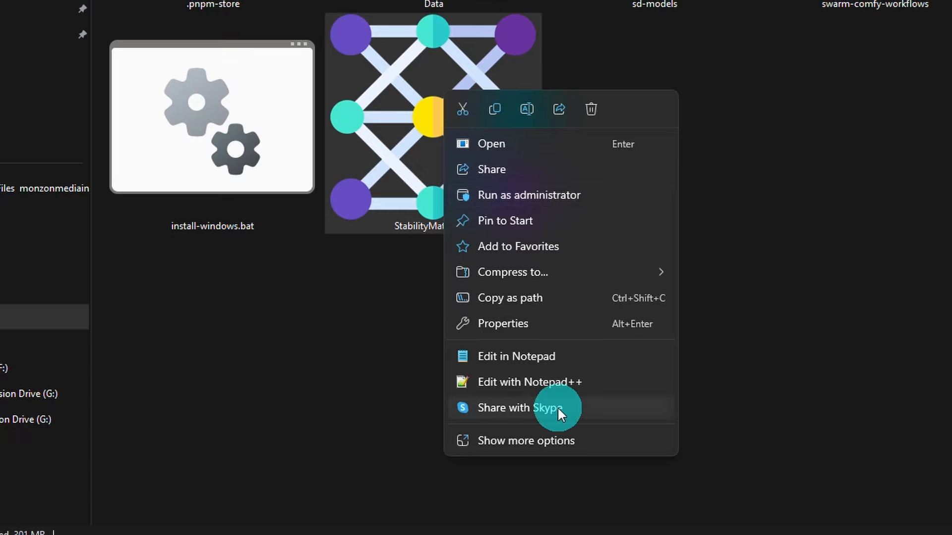
left_click(586, 441)
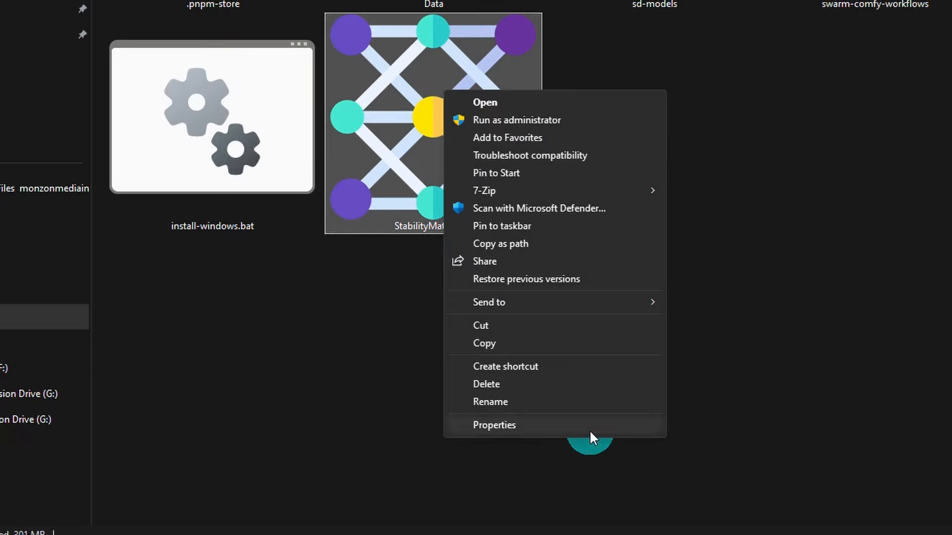
left_click(577, 303)
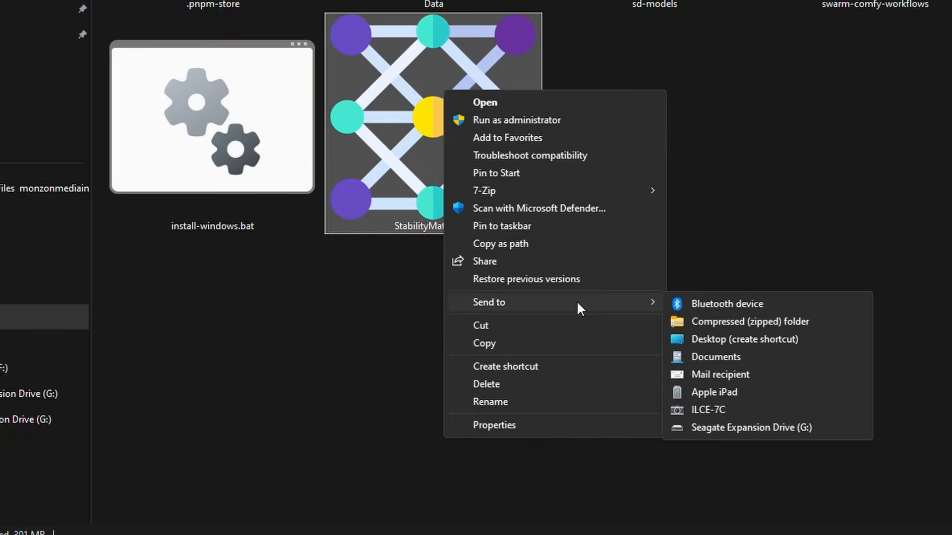
left_click(751, 338)
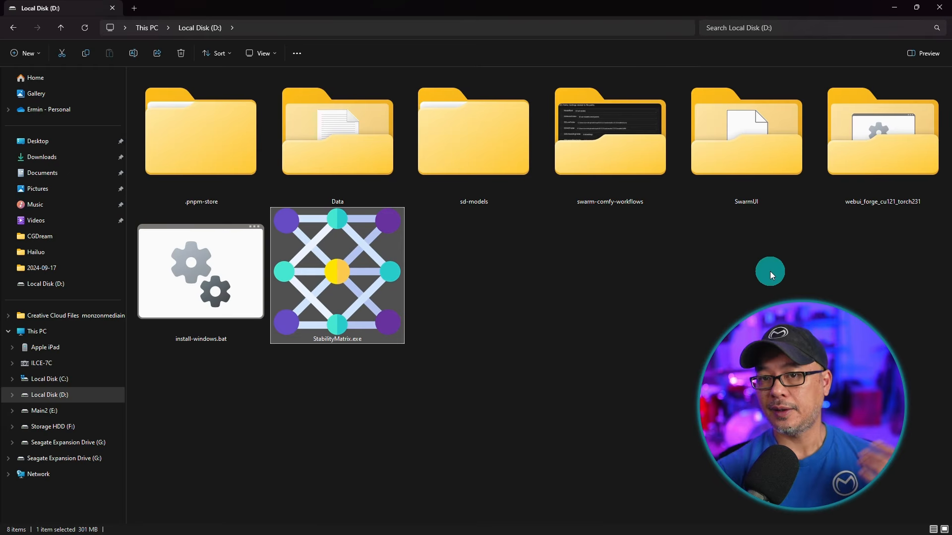
Minimize File Explorer and start Stability Matrix from the new desktop shortcut.
left_click(902, 10)
double_click(246, 377)
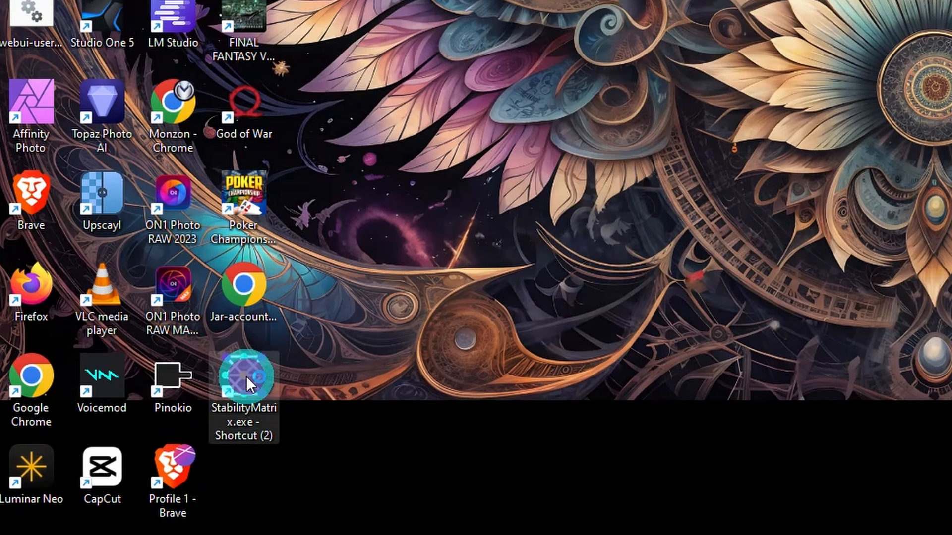